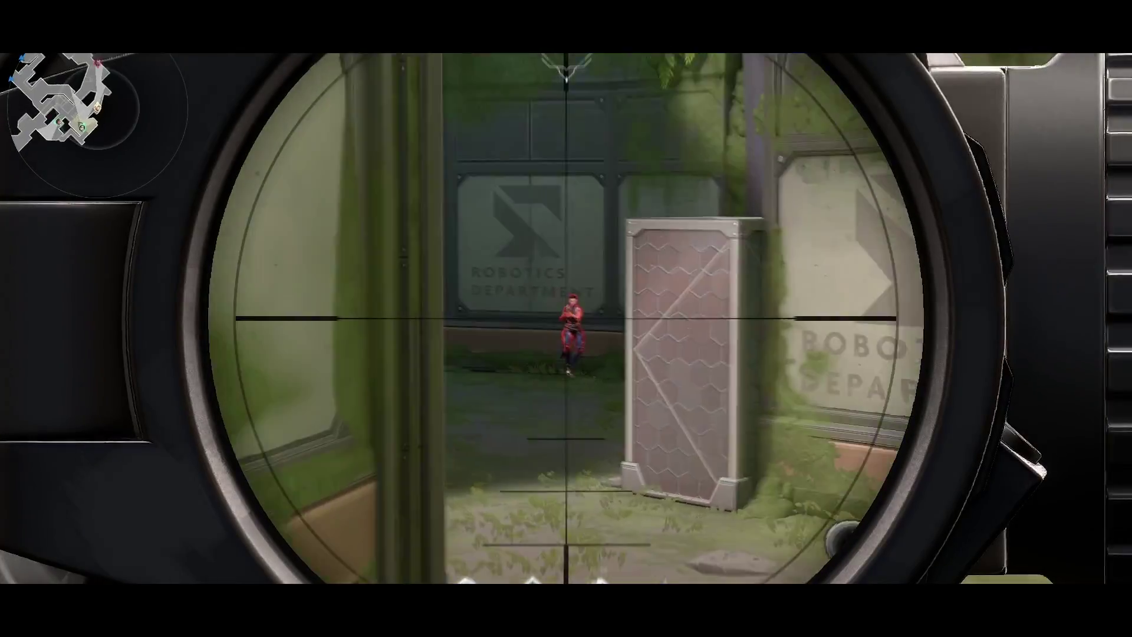
pyautogui.click(565, 318)
pyautogui.press('e')
pyautogui.rightClick(565, 317)
pyautogui.click(565, 317)
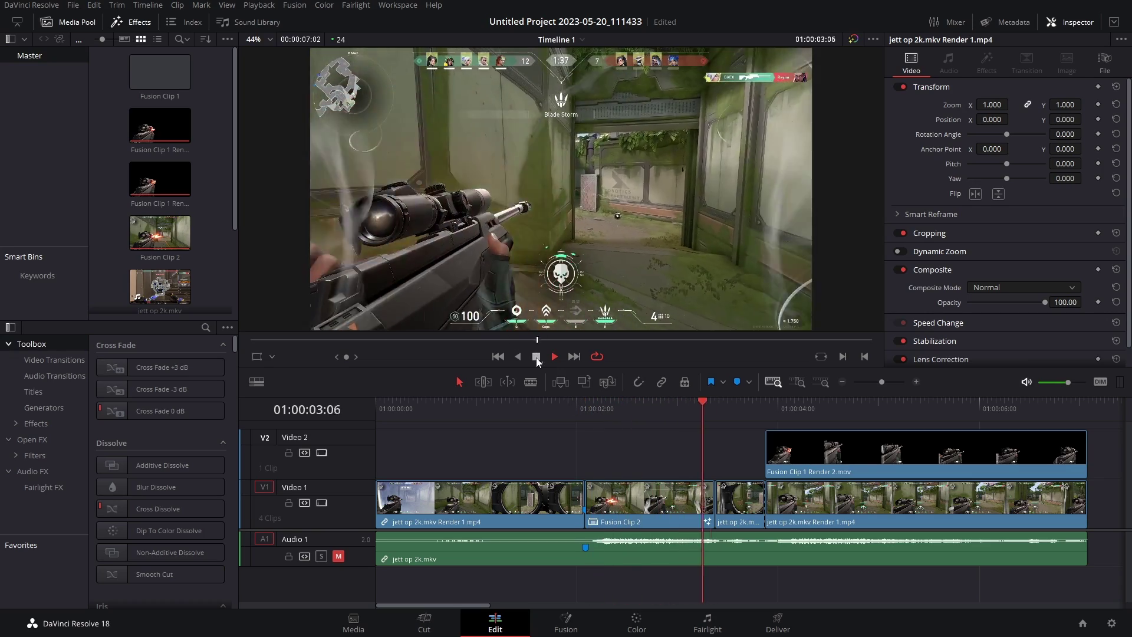
# - Combine the Video 2 cutout clip and the gameplay clip beneath it into a new Fusion clip and open it on the Fusion page
pyautogui.click(536, 357)
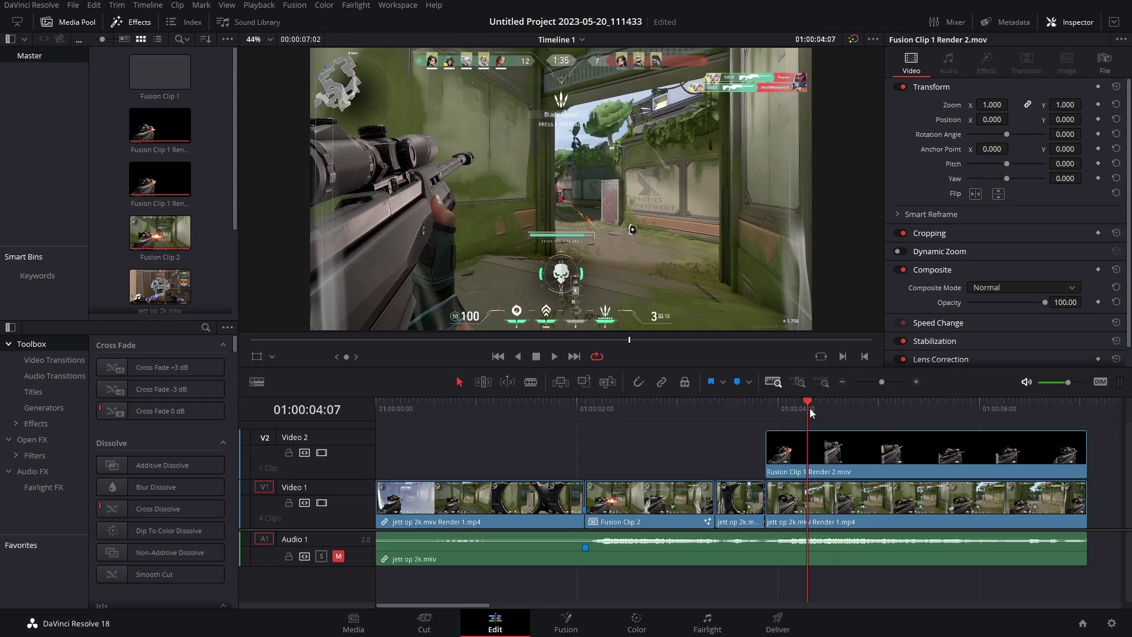
pyautogui.moveTo(810, 411); pyautogui.dragTo(828, 414)
pyautogui.moveTo(1101, 446); pyautogui.dragTo(826, 499)
pyautogui.rightClick(812, 507)
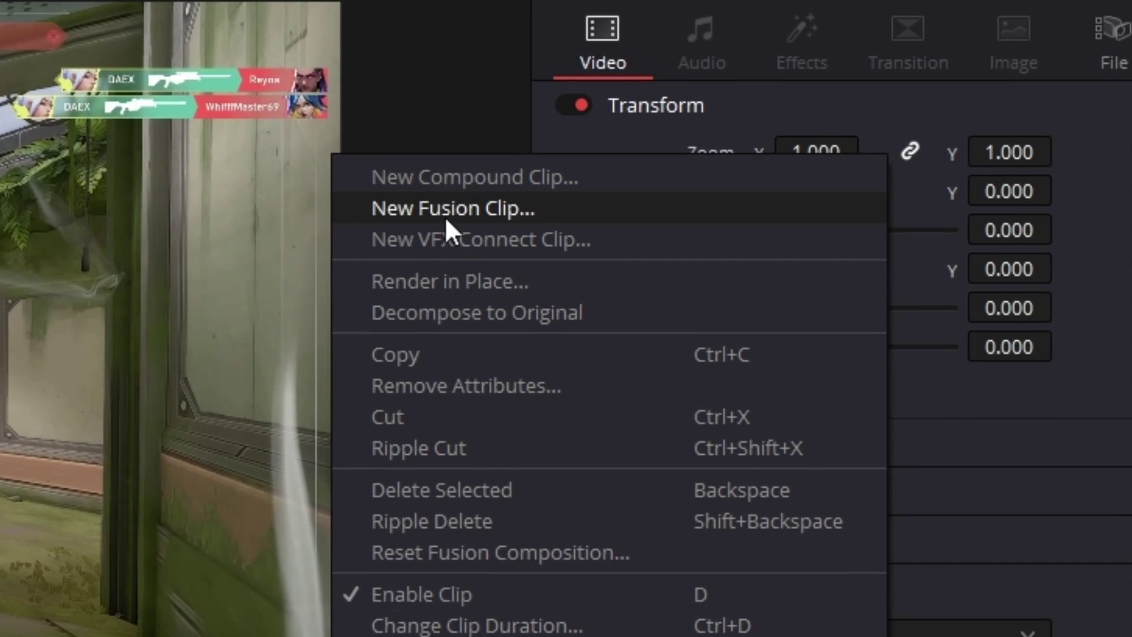
pyautogui.click(839, 129)
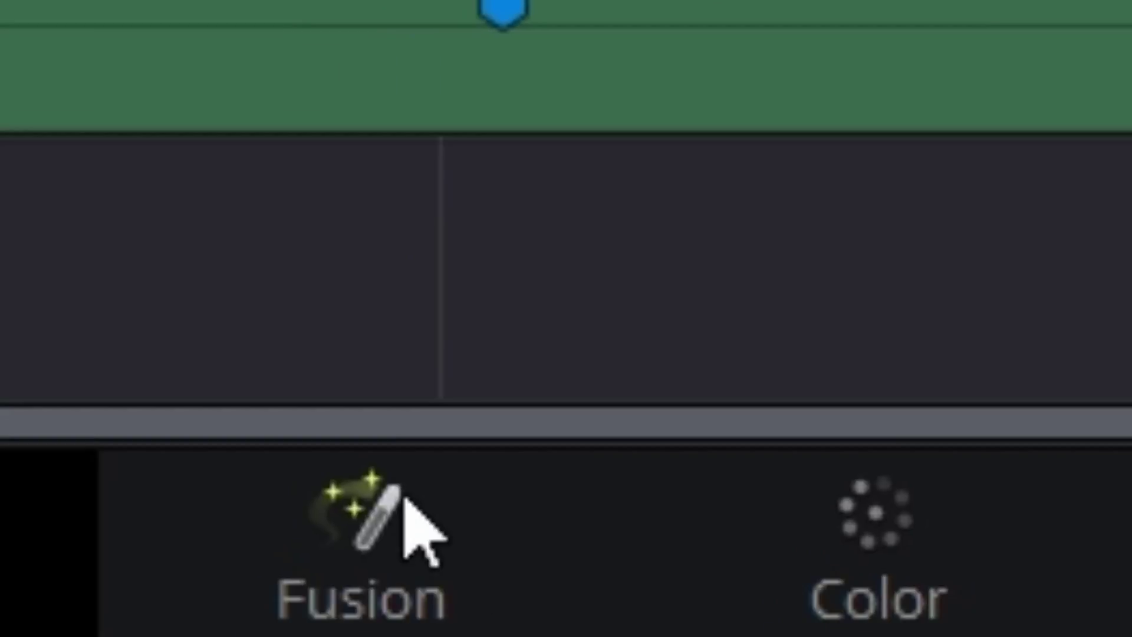
pyautogui.click(407, 465)
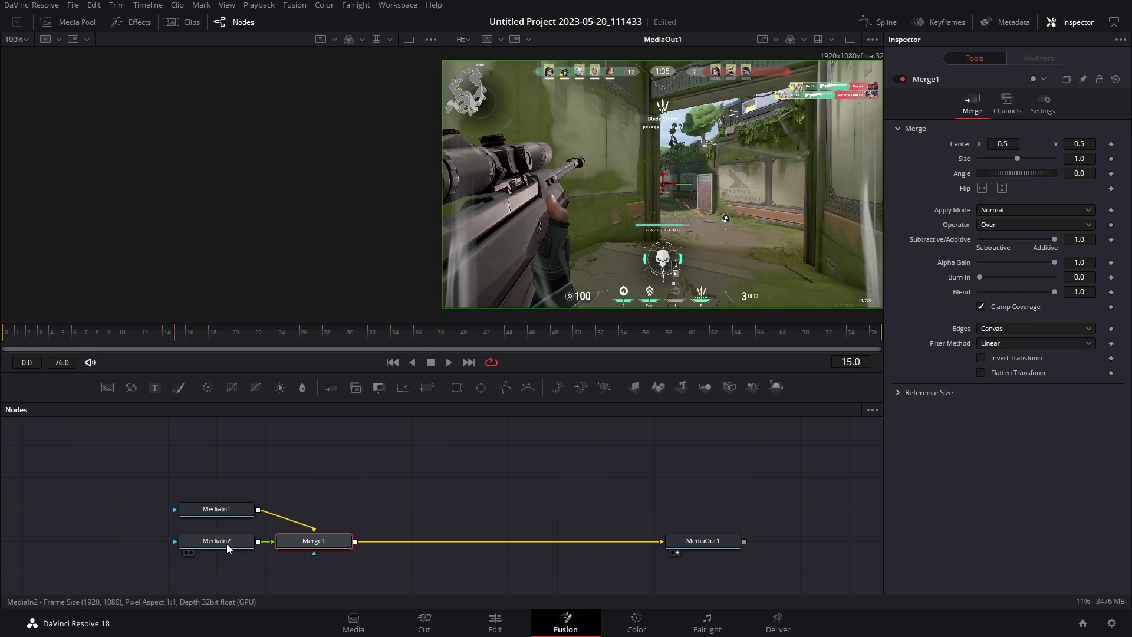
# - Preview MediaIn2 and MediaIn1 in the first viewer and place MediaIn2 above Merge1
pyautogui.click(226, 544)
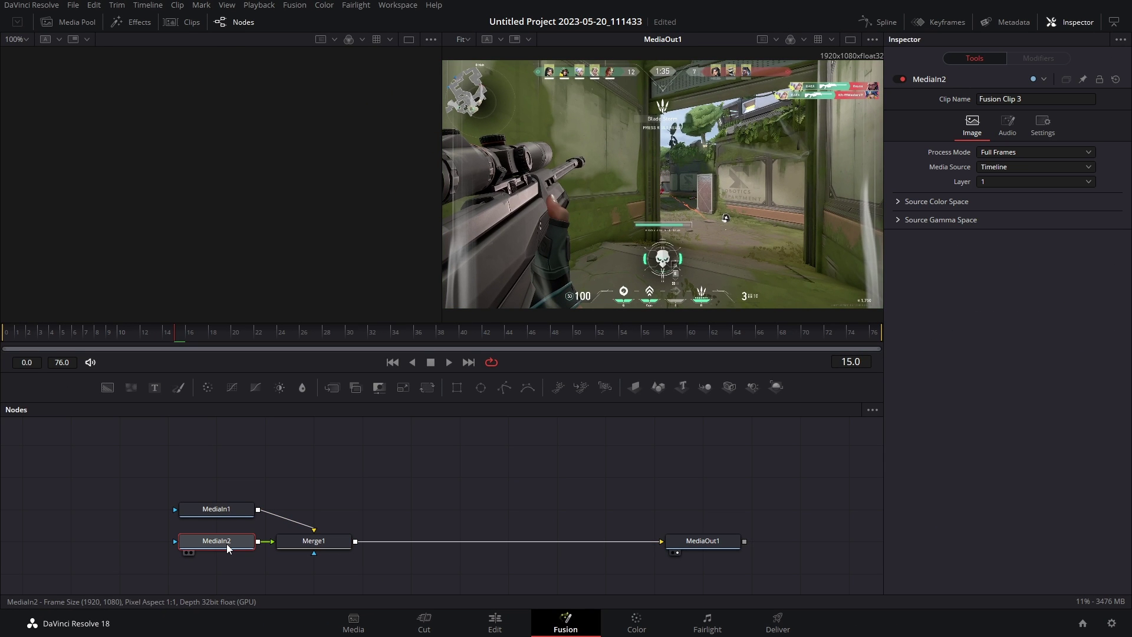
pyautogui.moveTo(229, 548); pyautogui.dragTo(334, 240)
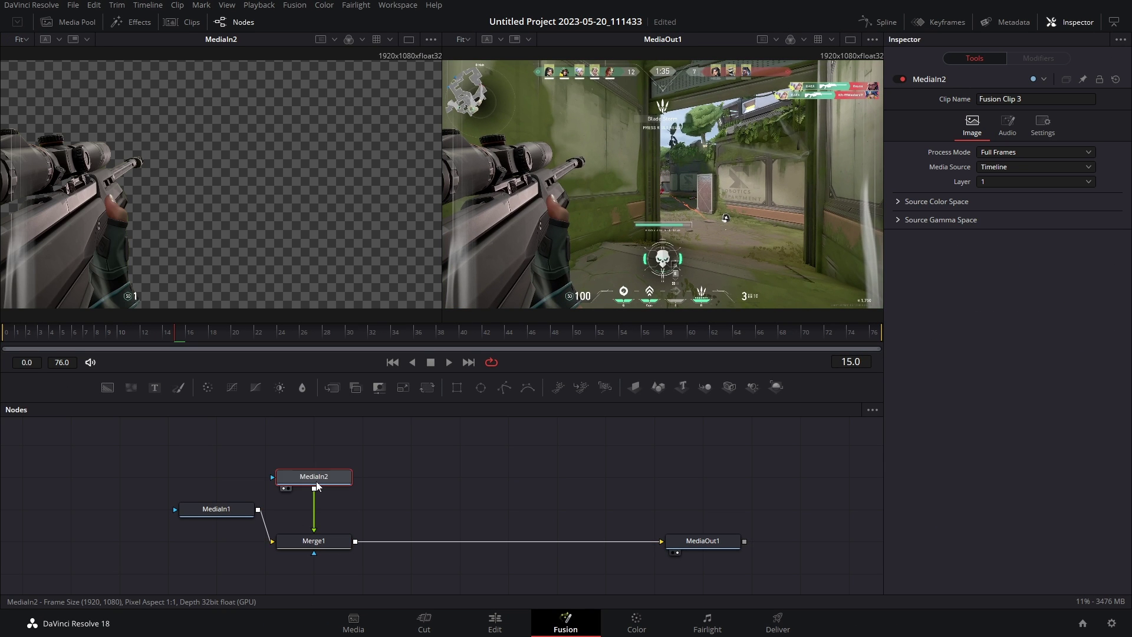
pyautogui.press('1')
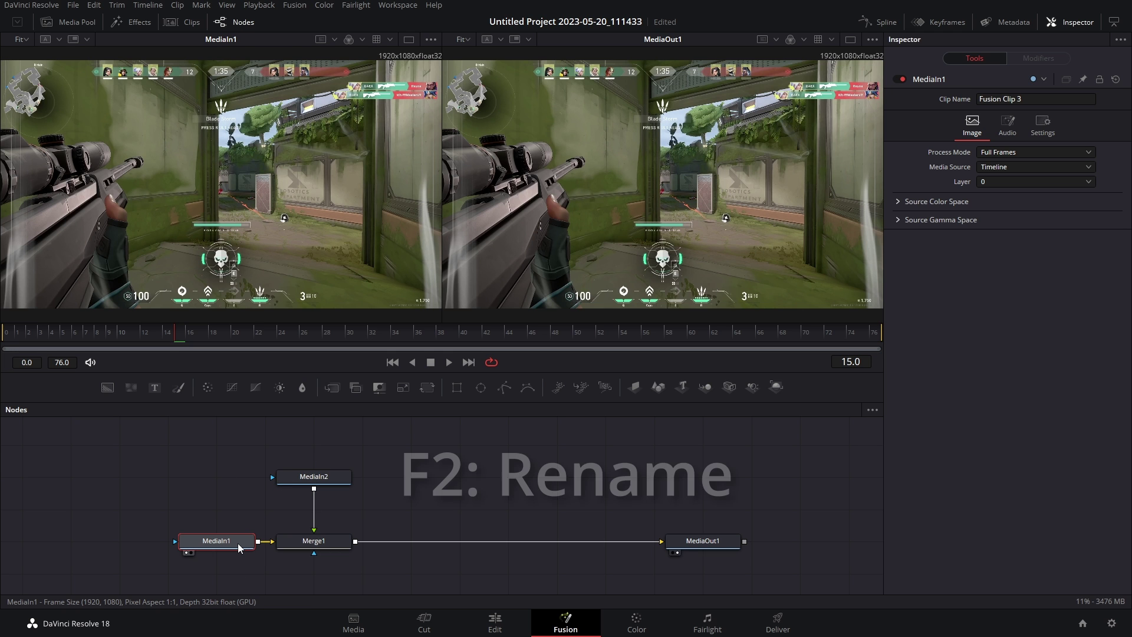
# - Rename the MediaIn1 node as bg and the MediaIn2 node as roto
pyautogui.press('F2')
pyautogui.press('Return')
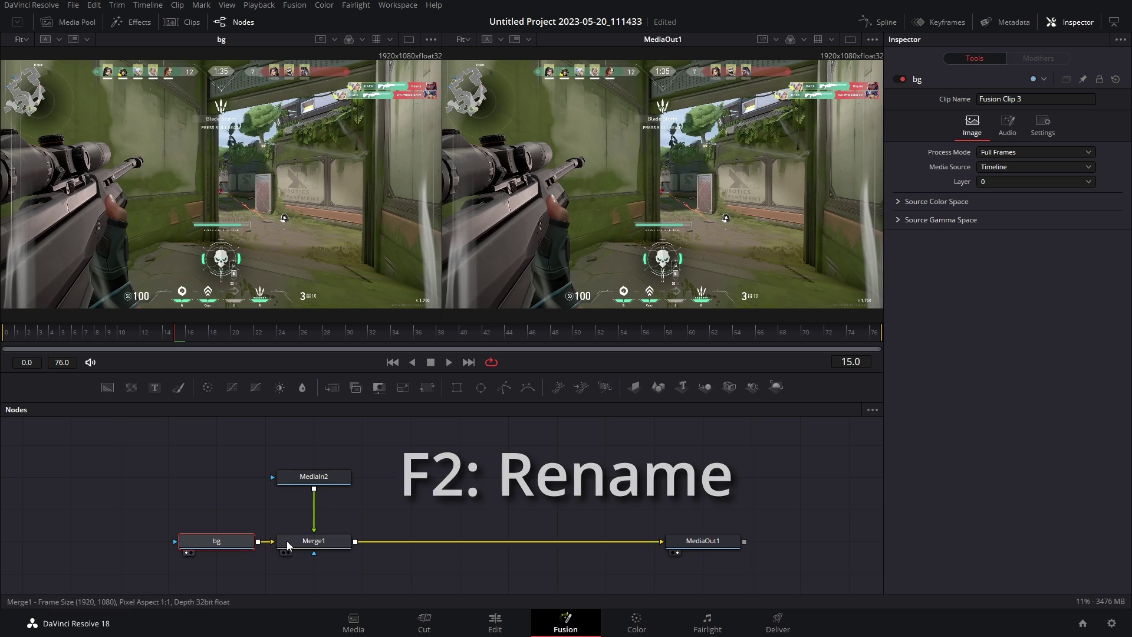
pyautogui.click(324, 477)
pyautogui.press('F2')
pyautogui.write('roto')
pyautogui.press('Return')
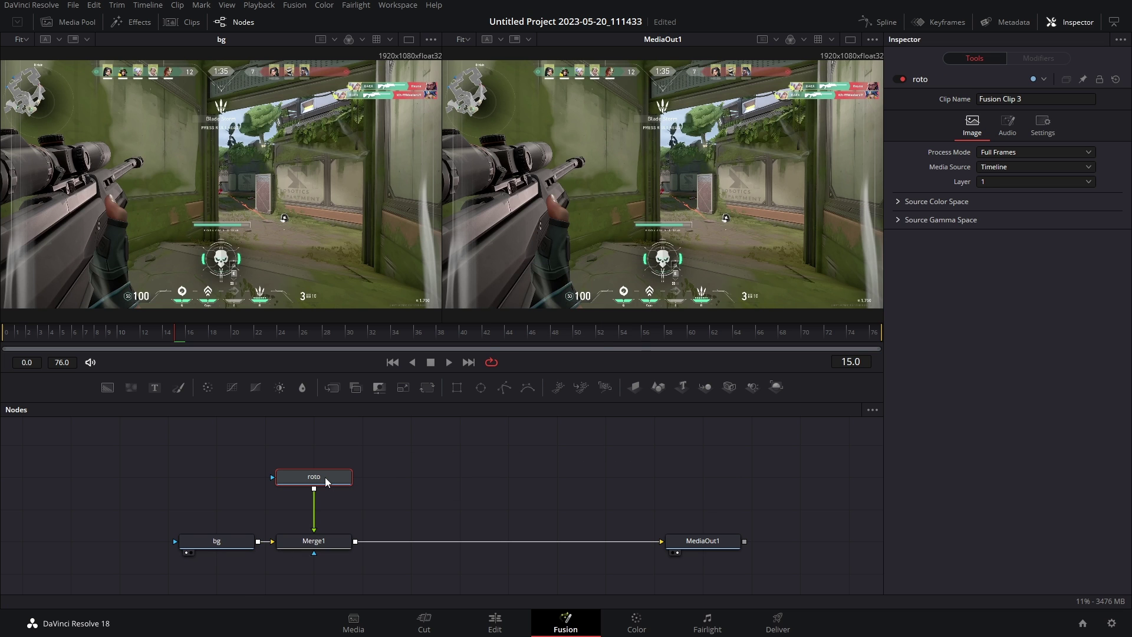
# - Space roto and Merge1 out midway between bg and MediaOut1, and show roto in the first viewer
pyautogui.moveTo(397, 462); pyautogui.dragTo(461, 542)
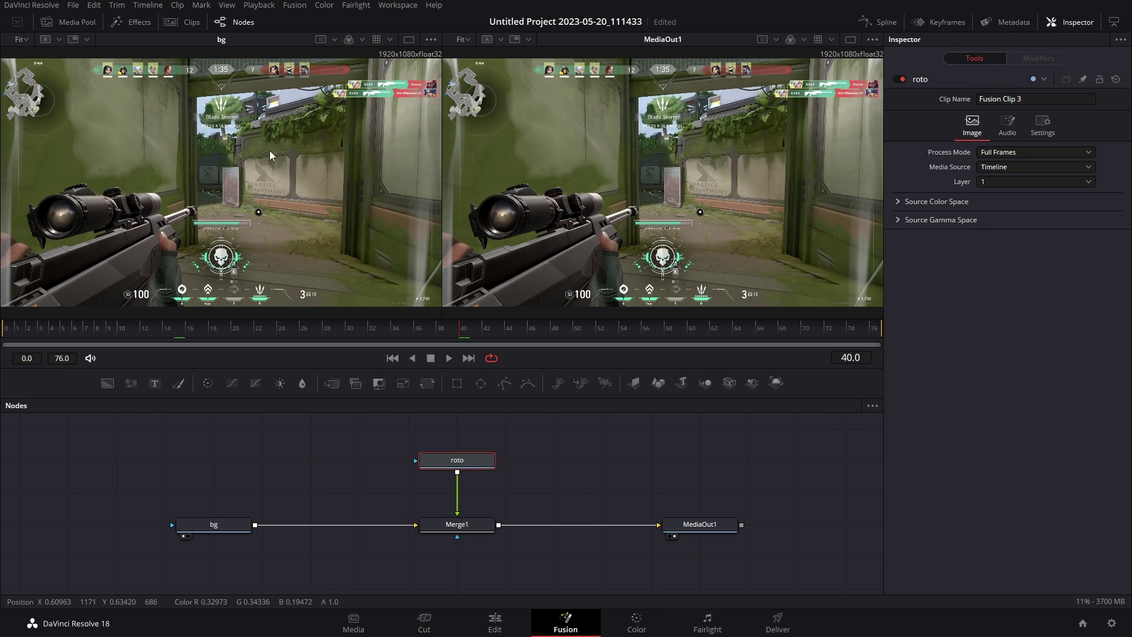
pyautogui.press('1')
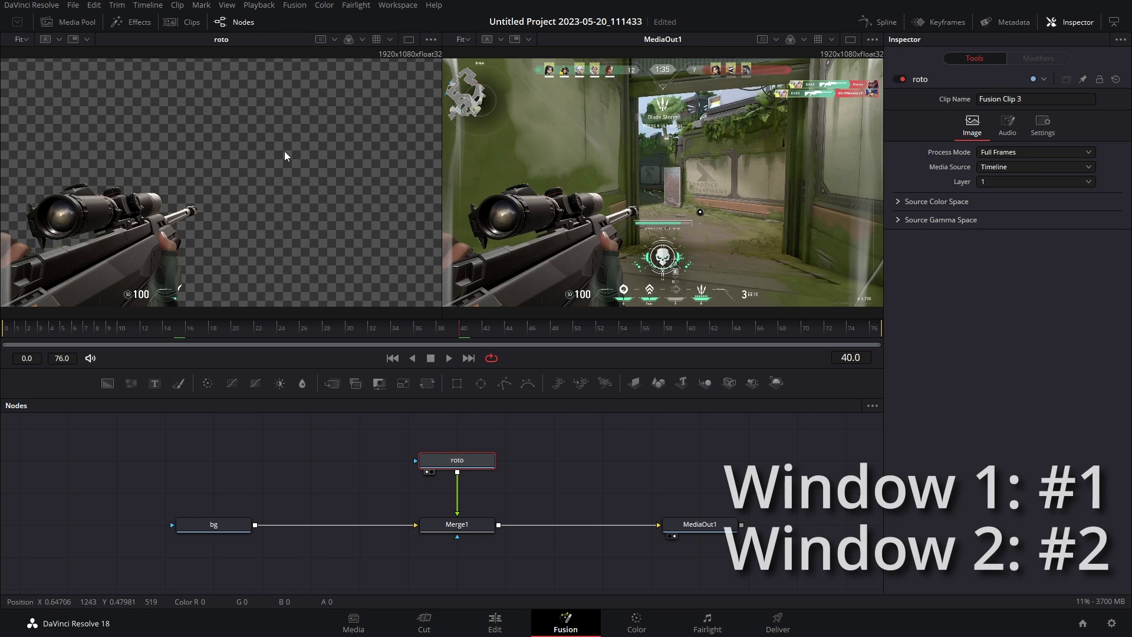
pyautogui.moveTo(492, 462); pyautogui.dragTo(491, 432)
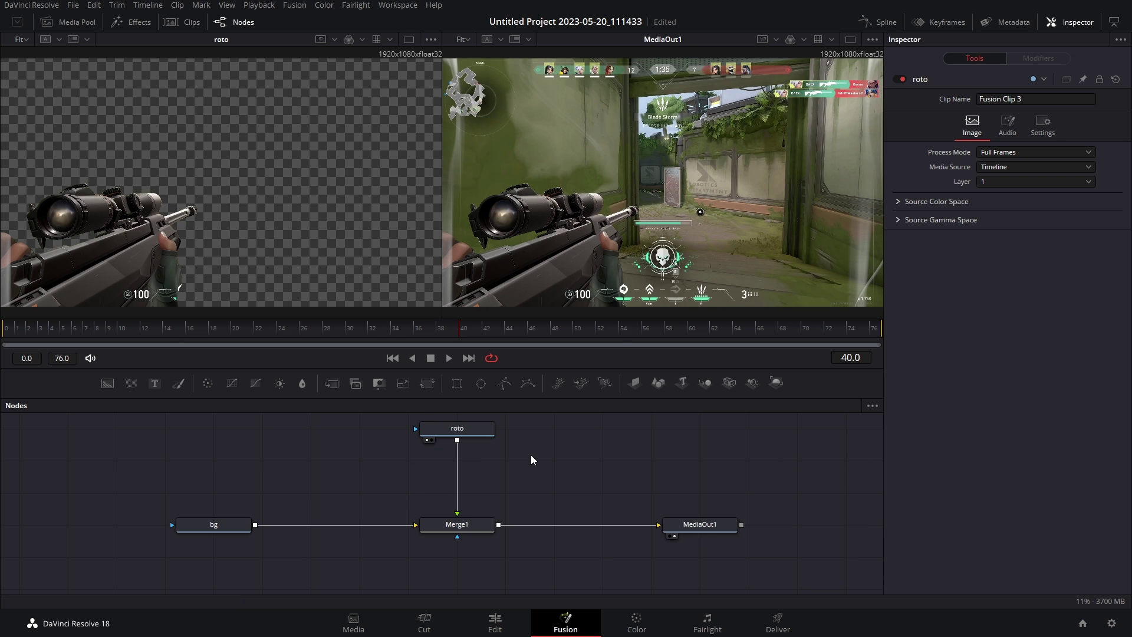
# - Add an unconnected Erode/Dilate node to the node graph
pyautogui.hotkey('shift', 'space')
pyautogui.write('erod')
pyautogui.press('Return')
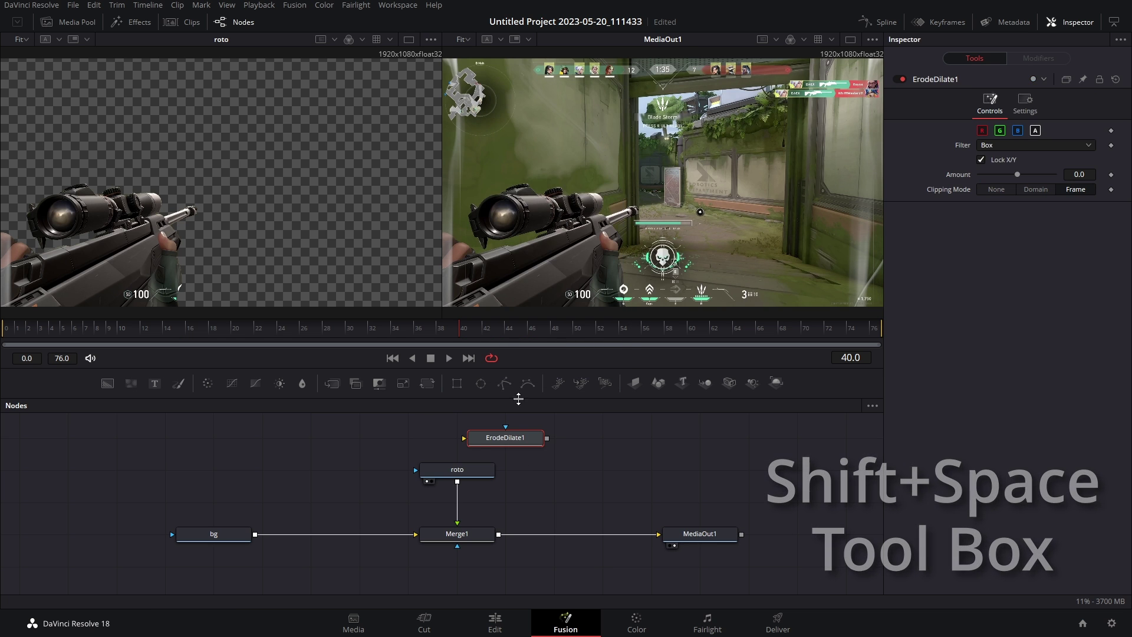
# - Try inserting ErodeDilate1 into the connection between roto and Merge1, and detach it again
pyautogui.click(361, 486)
pyautogui.hotkey('ctrl', 'z')
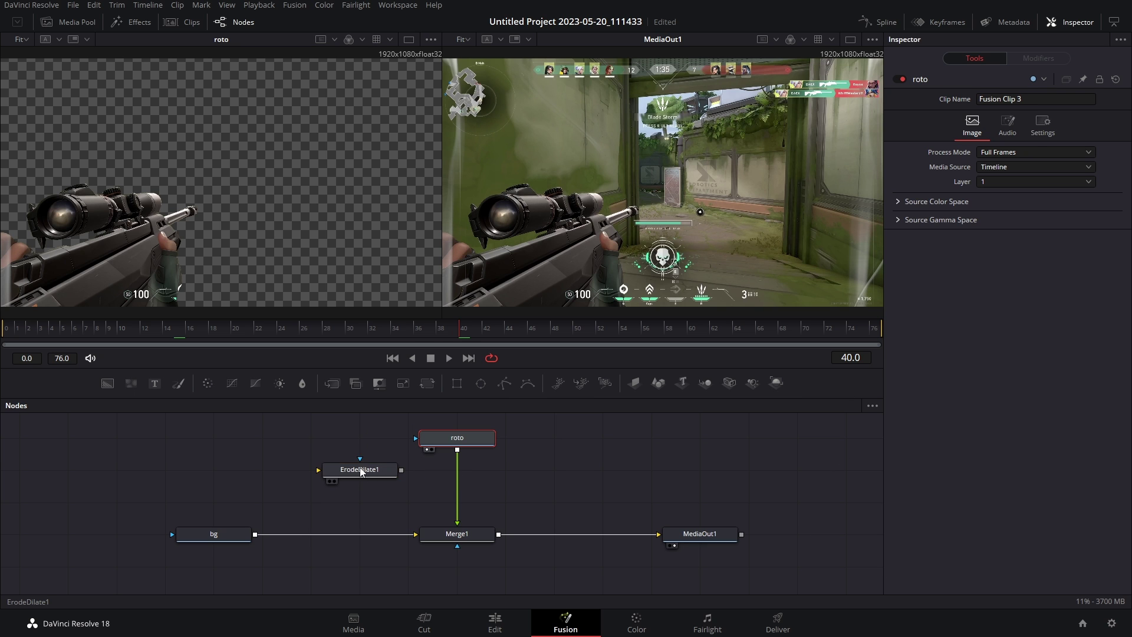
pyautogui.click(454, 470)
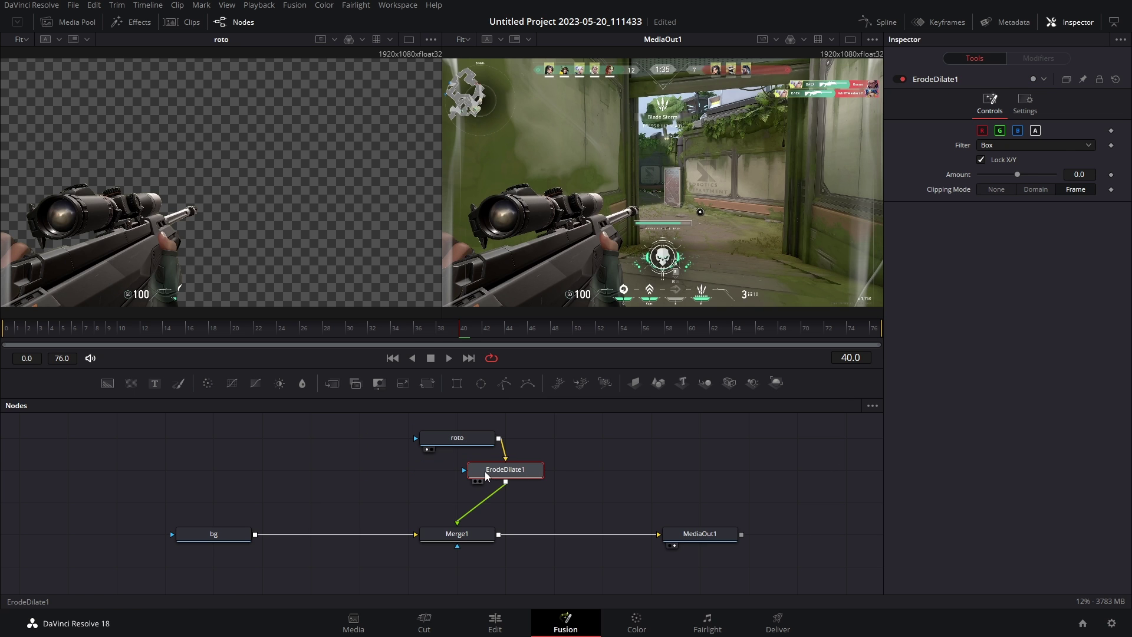
pyautogui.moveTo(466, 477); pyautogui.dragTo(417, 476)
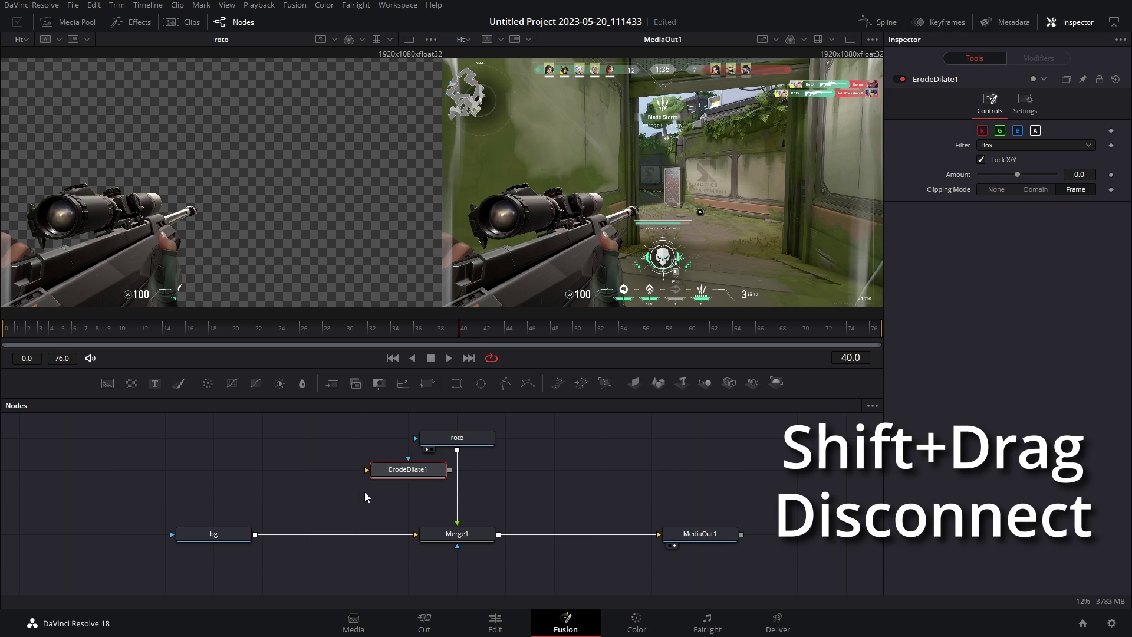
# - Branch roto's output into ErodeDilate1's input and show ErodeDilate1 in the first viewer
pyautogui.click(461, 460)
pyautogui.moveTo(459, 450); pyautogui.dragTo(505, 477)
pyautogui.moveTo(416, 447); pyautogui.dragTo(357, 463)
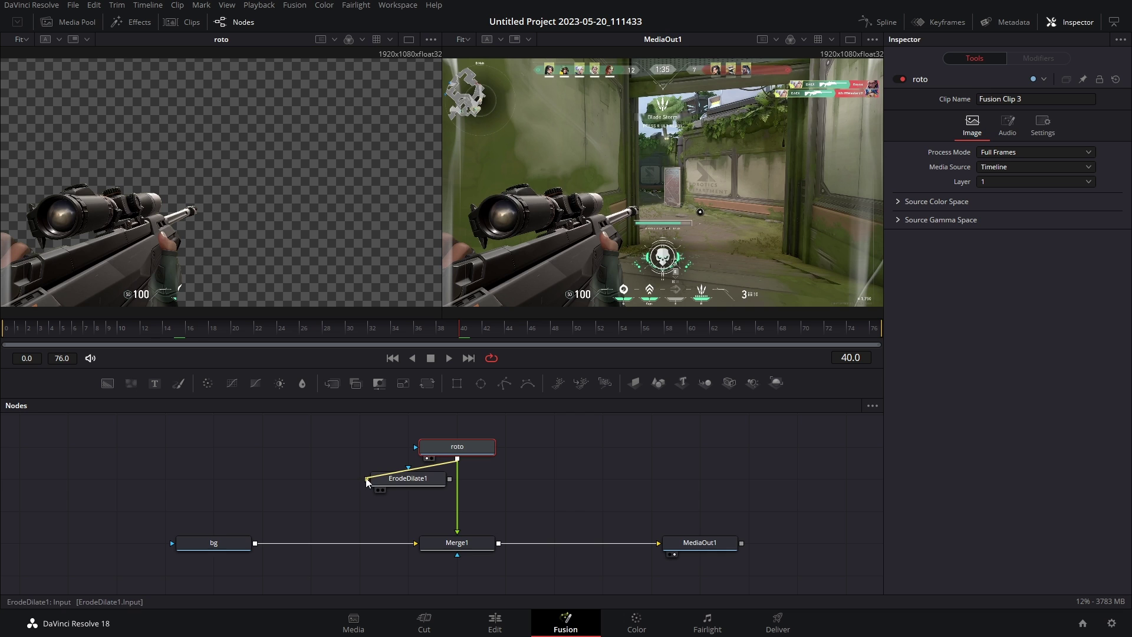
pyautogui.click(411, 479)
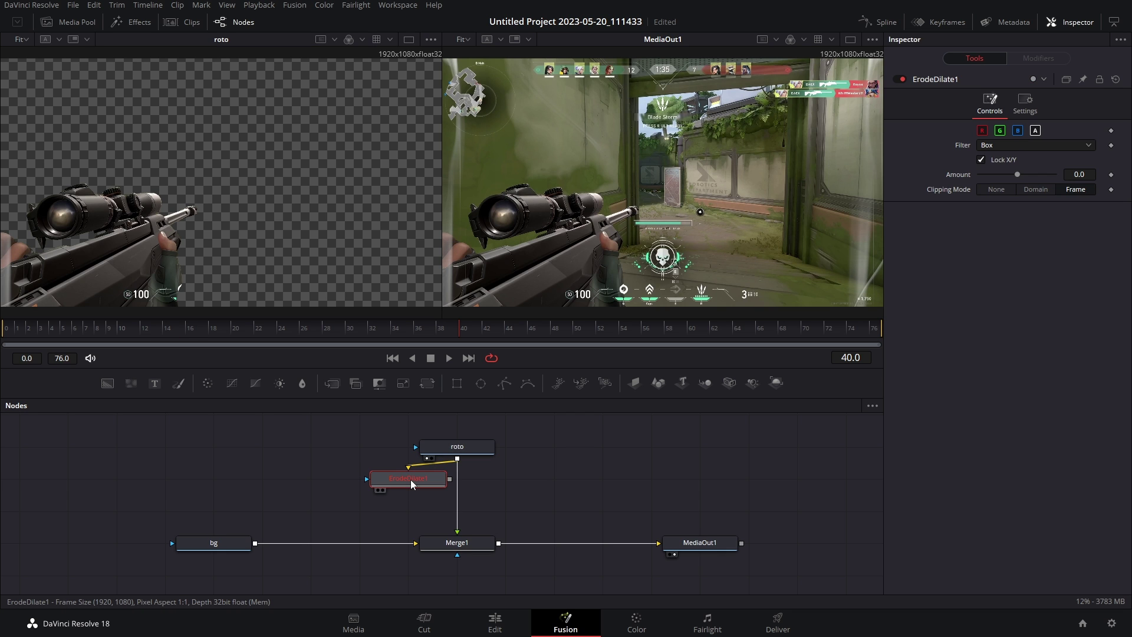
pyautogui.press('1')
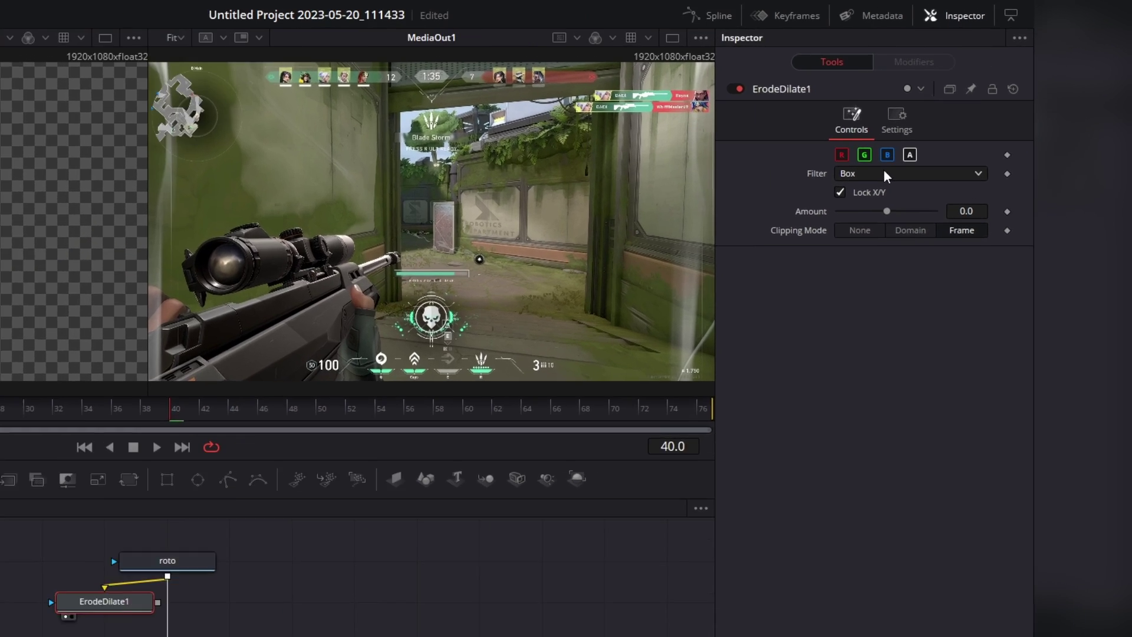
# - Set ErodeDilate1's filter to Circle and its amount to about 0.0063
pyautogui.click(996, 145)
pyautogui.click(513, 352)
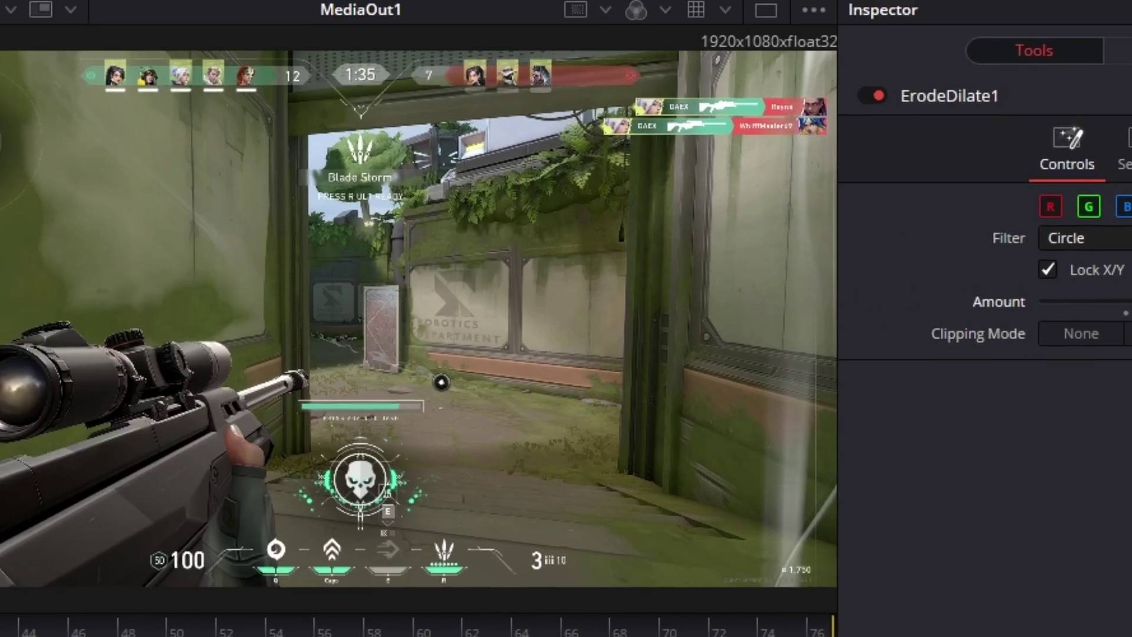
pyautogui.moveTo(552, 305); pyautogui.dragTo(587, 305)
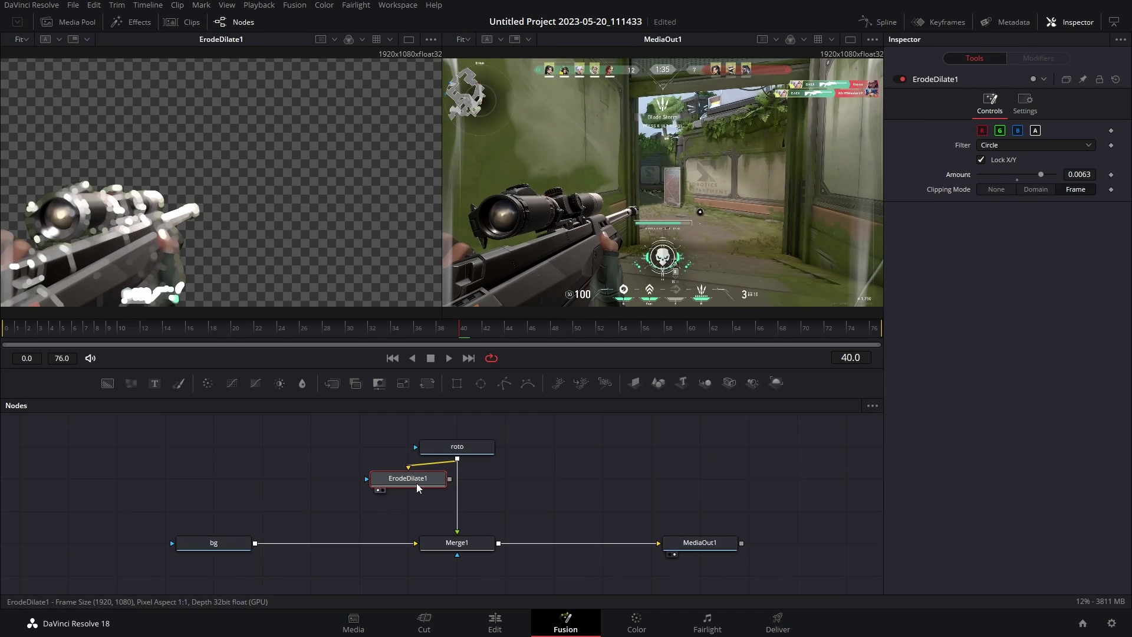
# - Try layering roto over the dilated copy through an extra merge node ahead of Merge1
pyautogui.moveTo(463, 492); pyautogui.dragTo(463, 481)
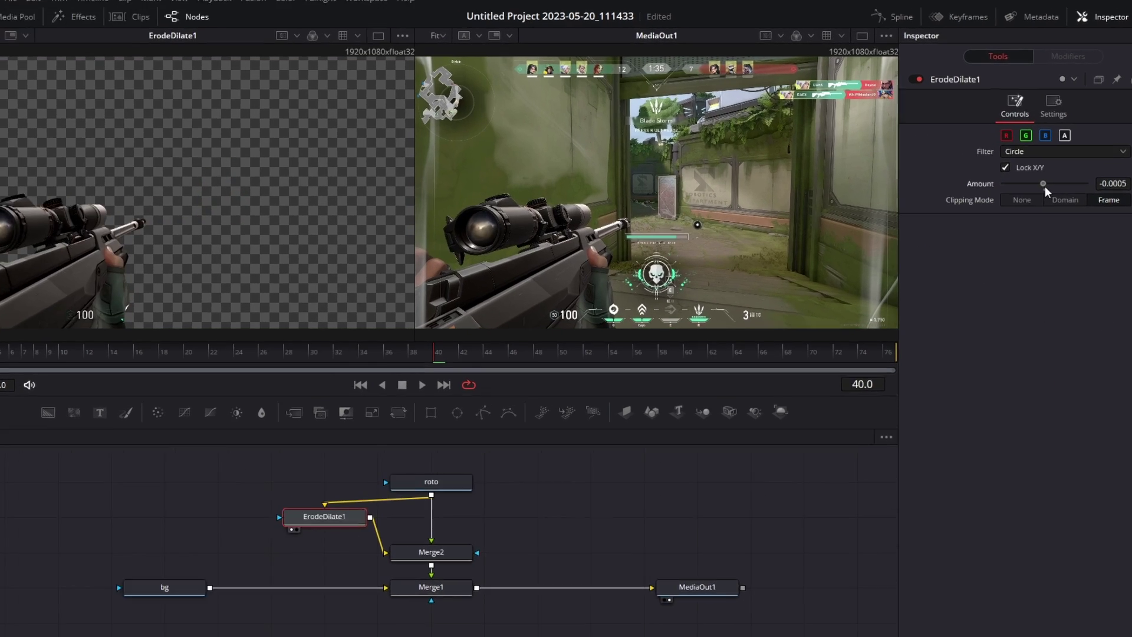
pyautogui.moveTo(1016, 178); pyautogui.dragTo(1027, 178)
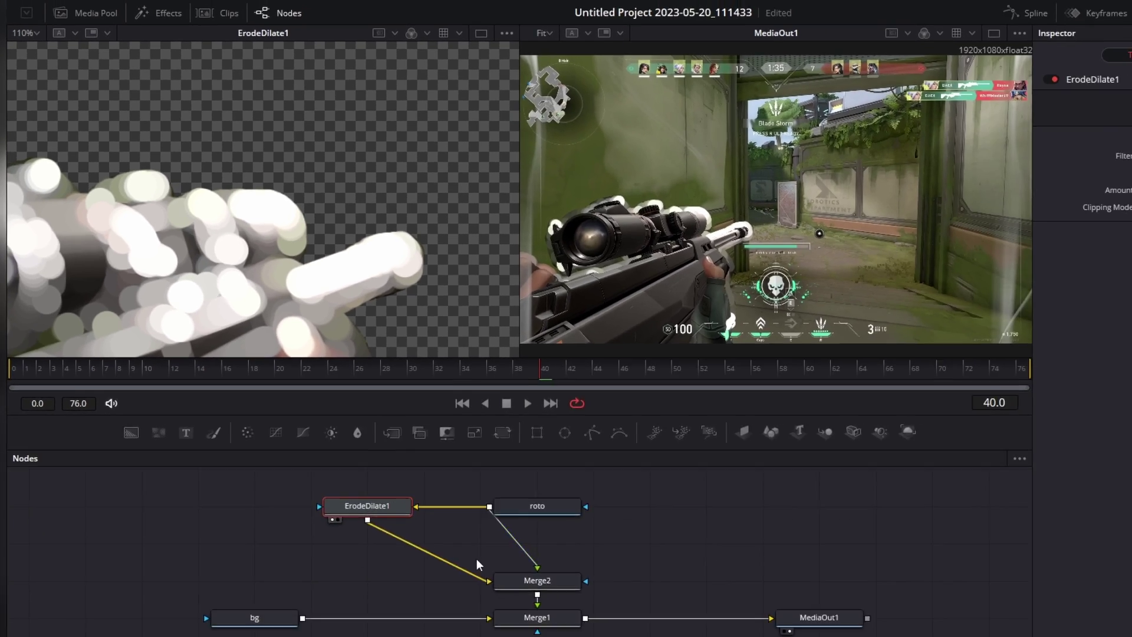
pyautogui.moveTo(476, 561); pyautogui.dragTo(378, 522)
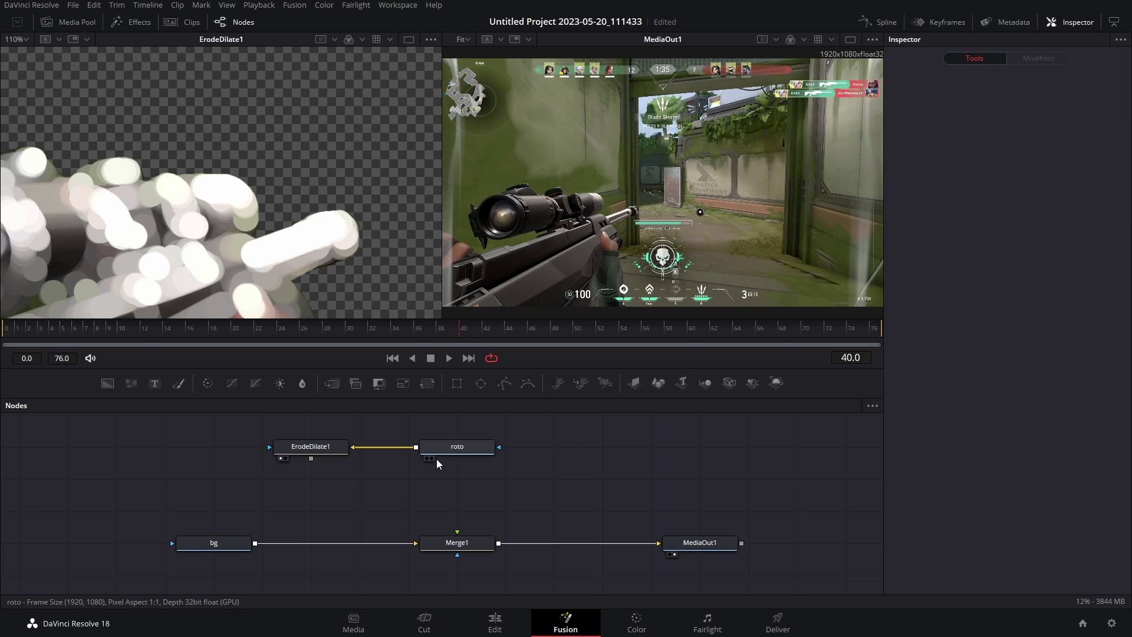
pyautogui.moveTo(416, 447); pyautogui.dragTo(457, 532)
# - Add a Blur node after ErodeDilate1 and set its blur size to 4.7
pyautogui.moveTo(303, 384); pyautogui.dragTo(320, 491)
pyautogui.moveTo(642, 619); pyautogui.dragTo(624, 573)
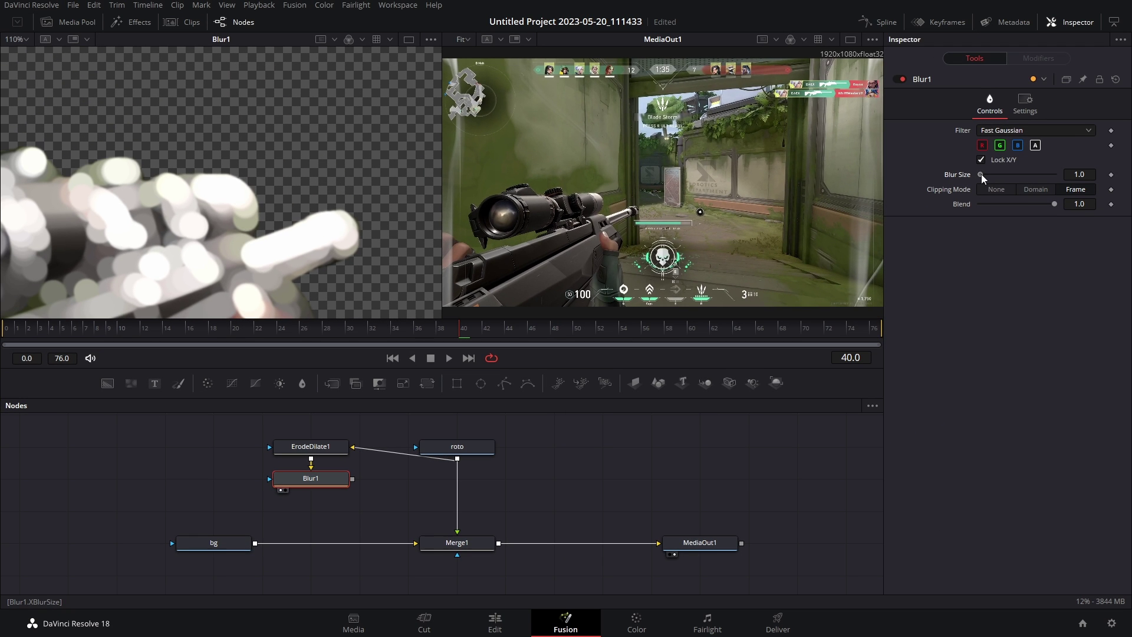
pyautogui.moveTo(982, 175); pyautogui.dragTo(985, 173)
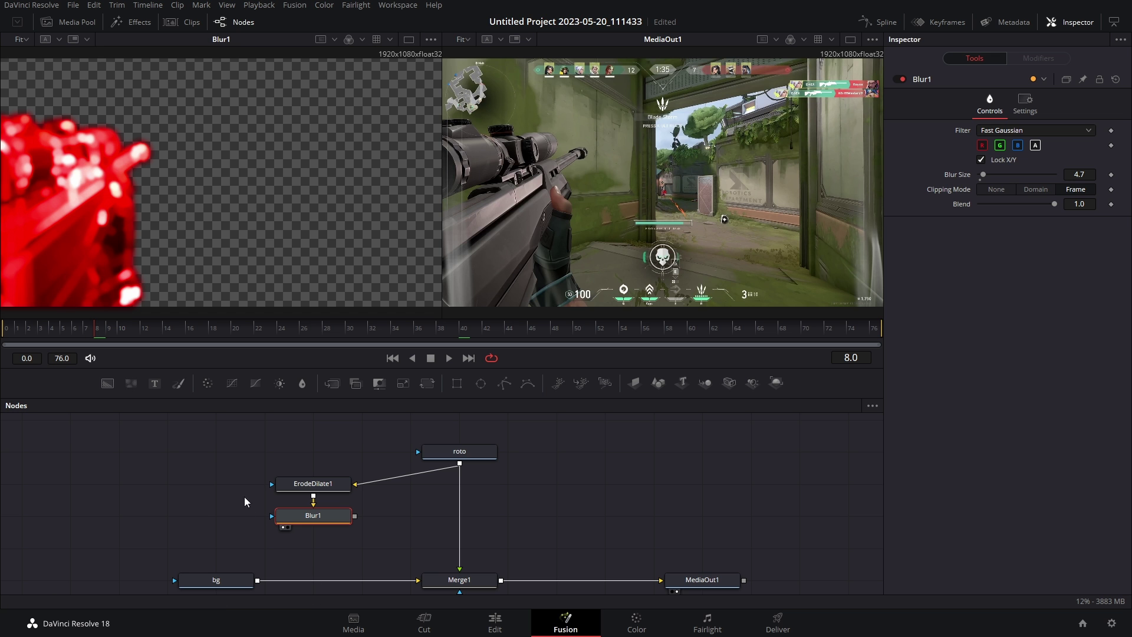
# - Add a Background node masked by Blur1 and colour it light yellow-green
pyautogui.moveTo(260, 470); pyautogui.dragTo(321, 515)
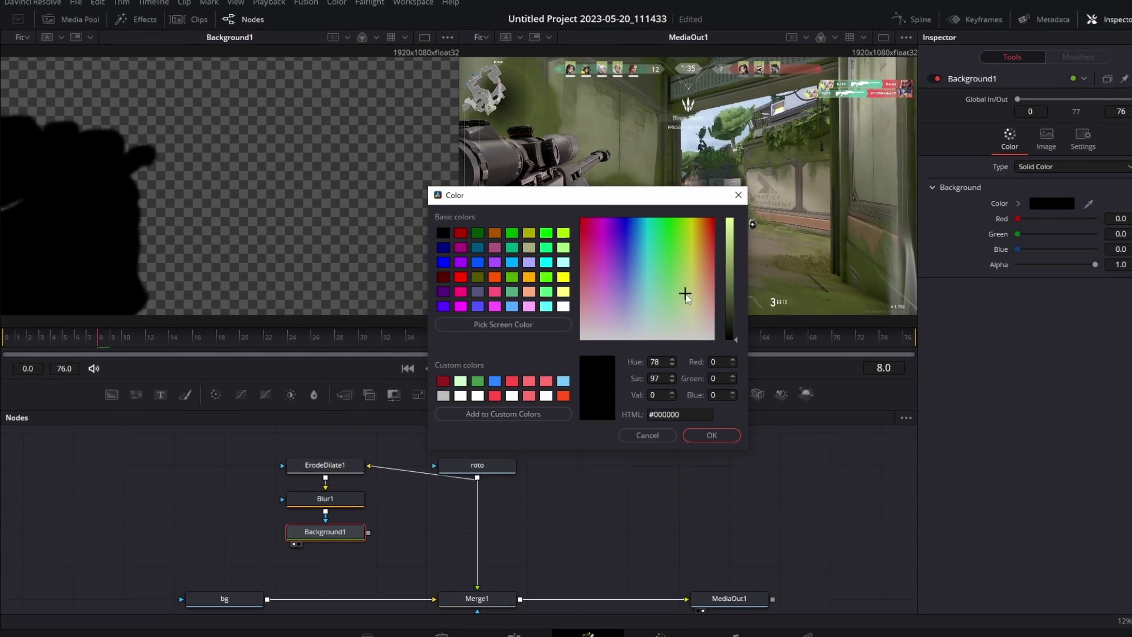
pyautogui.moveTo(705, 288); pyautogui.dragTo(707, 203)
pyautogui.press('Return')
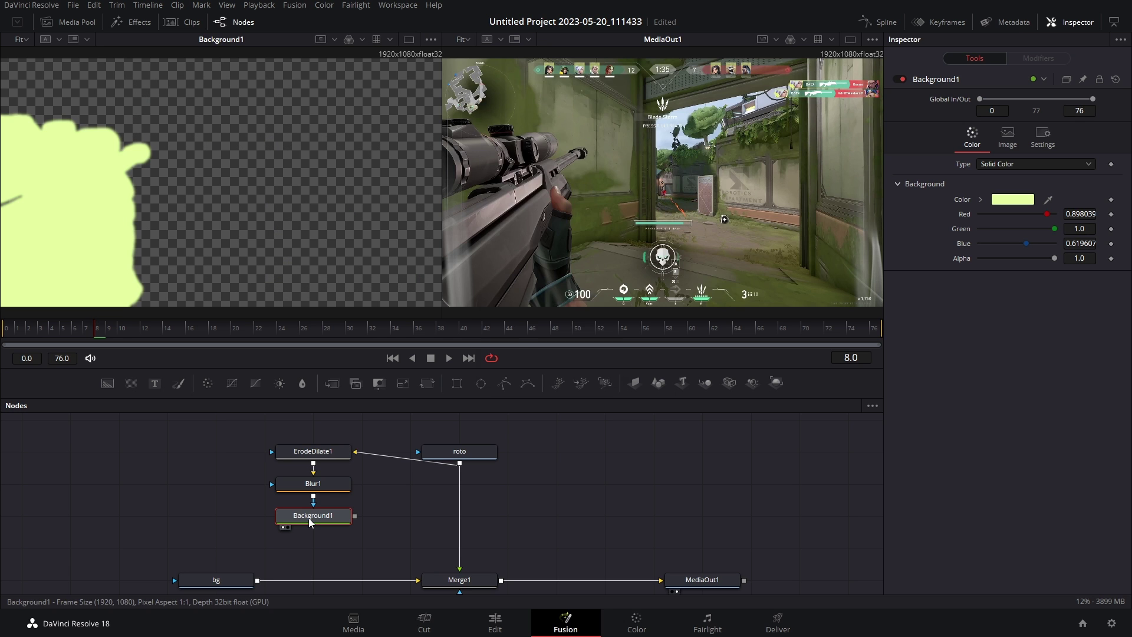
# - Add a Displace node after Background1
pyautogui.hotkey('shift', 'space')
pyautogui.write('erod')
pyautogui.press('BackSpace')
pyautogui.press('BackSpace')
pyautogui.press('BackSpace')
pyautogui.press('BackSpace')
pyautogui.write('Displace')
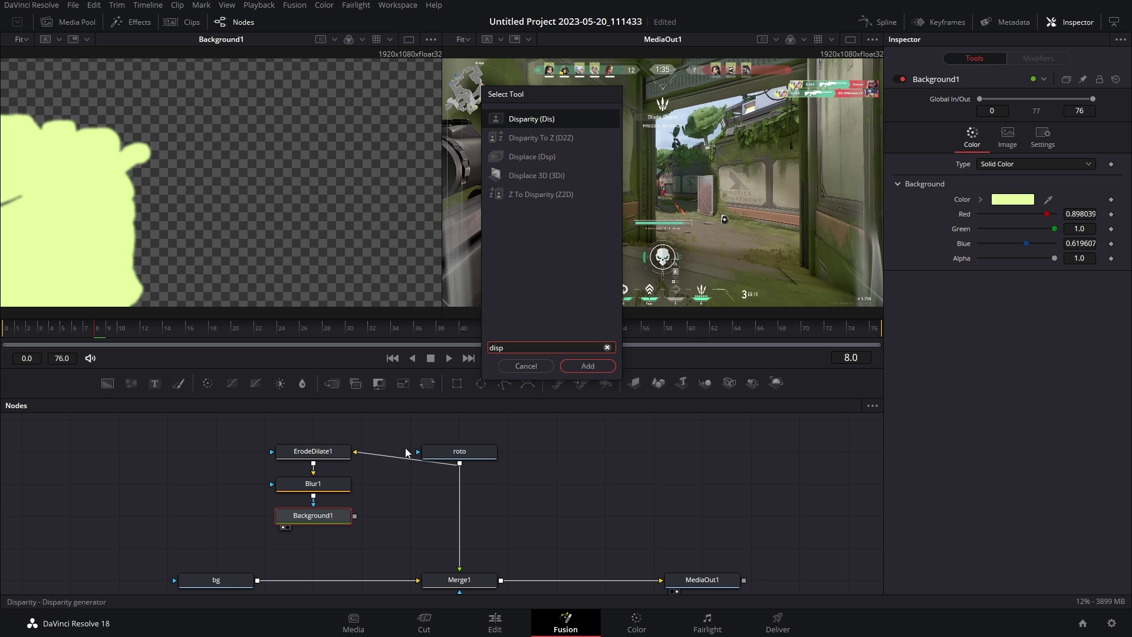
pyautogui.click(593, 366)
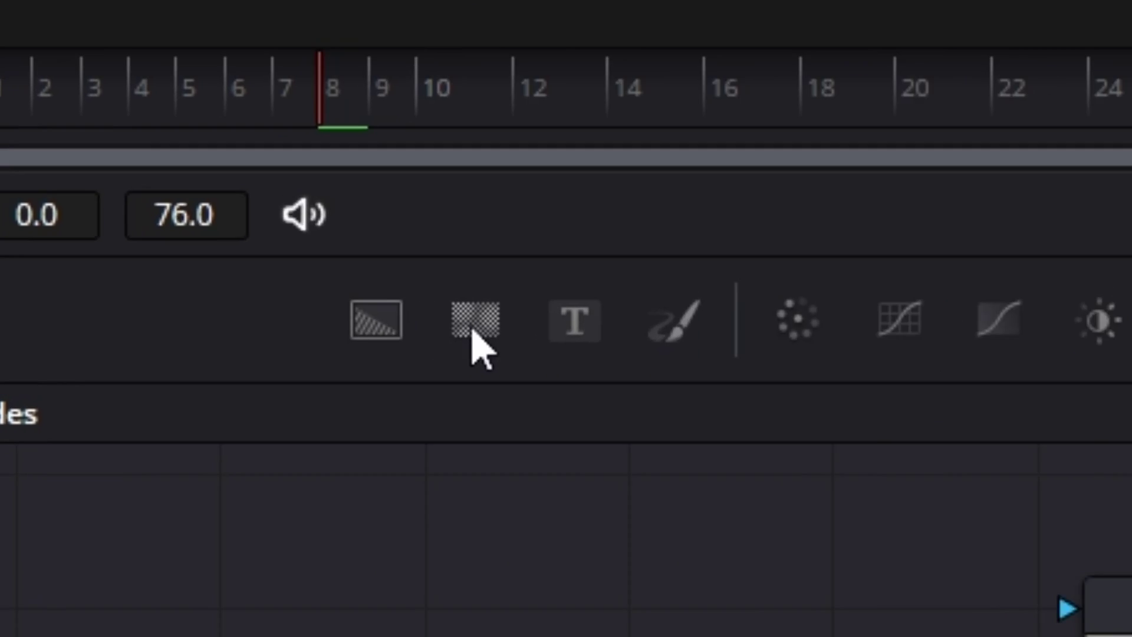
# - Add a Fast Noise node and connect it to Displace1's foreground input
pyautogui.moveTo(131, 384); pyautogui.dragTo(116, 495)
pyautogui.moveTo(394, 459); pyautogui.dragTo(429, 362)
pyautogui.moveTo(616, 403); pyautogui.dragTo(926, 413)
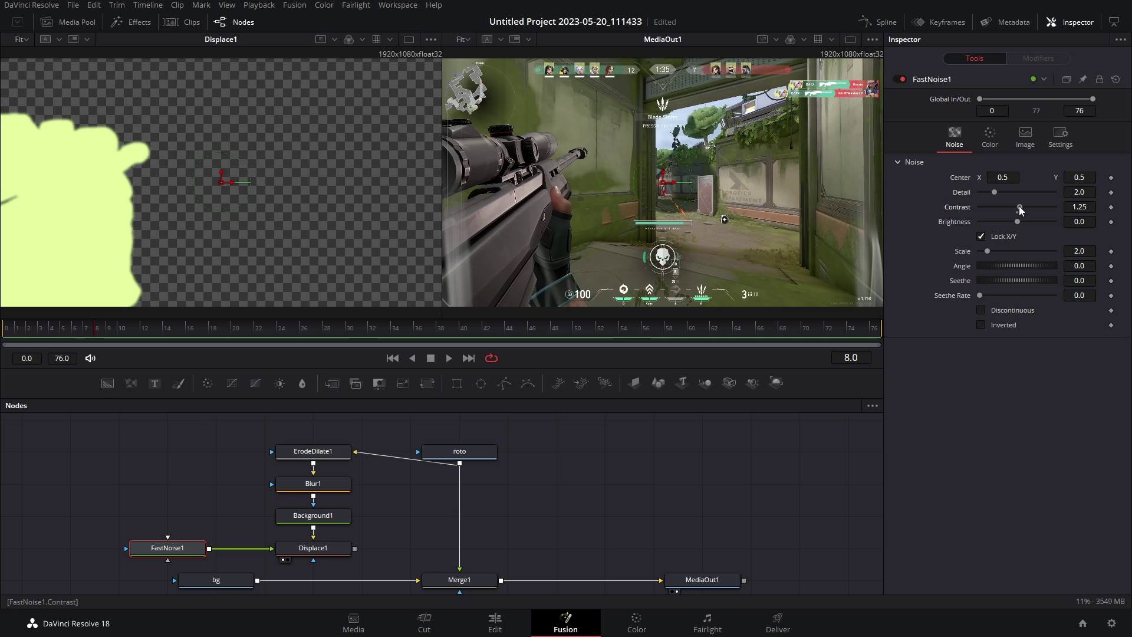
# - Set FastNoise1's contrast to 3.35 and increase its scale and detail
pyautogui.moveTo(1019, 206); pyautogui.dragTo(1039, 206)
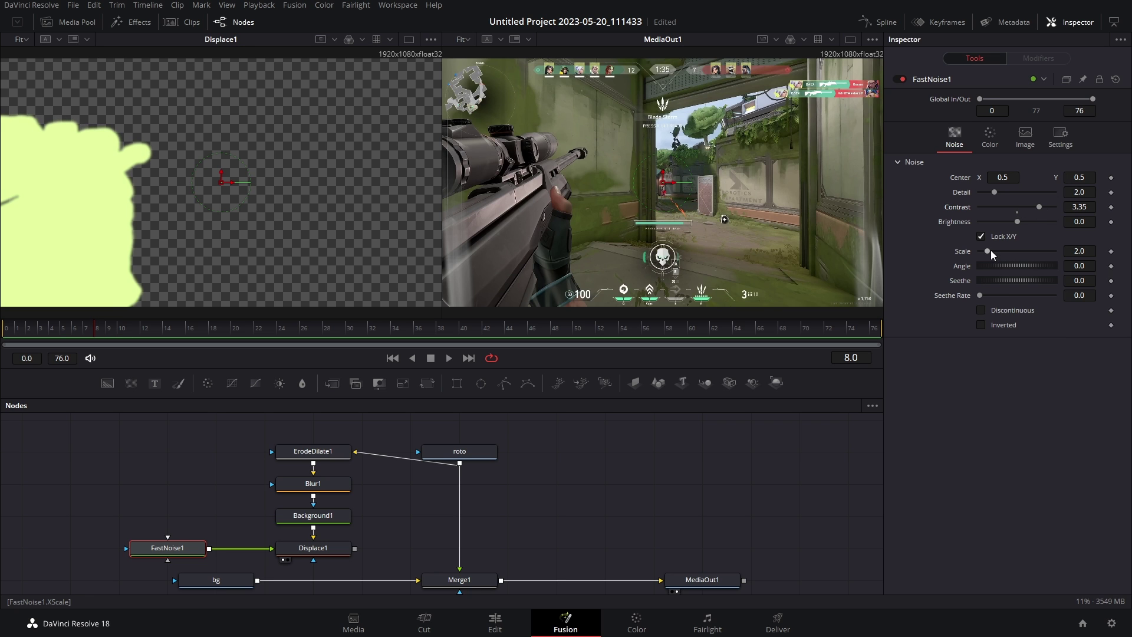
pyautogui.moveTo(991, 250); pyautogui.dragTo(1048, 247)
pyautogui.moveTo(996, 193); pyautogui.dragTo(1014, 189)
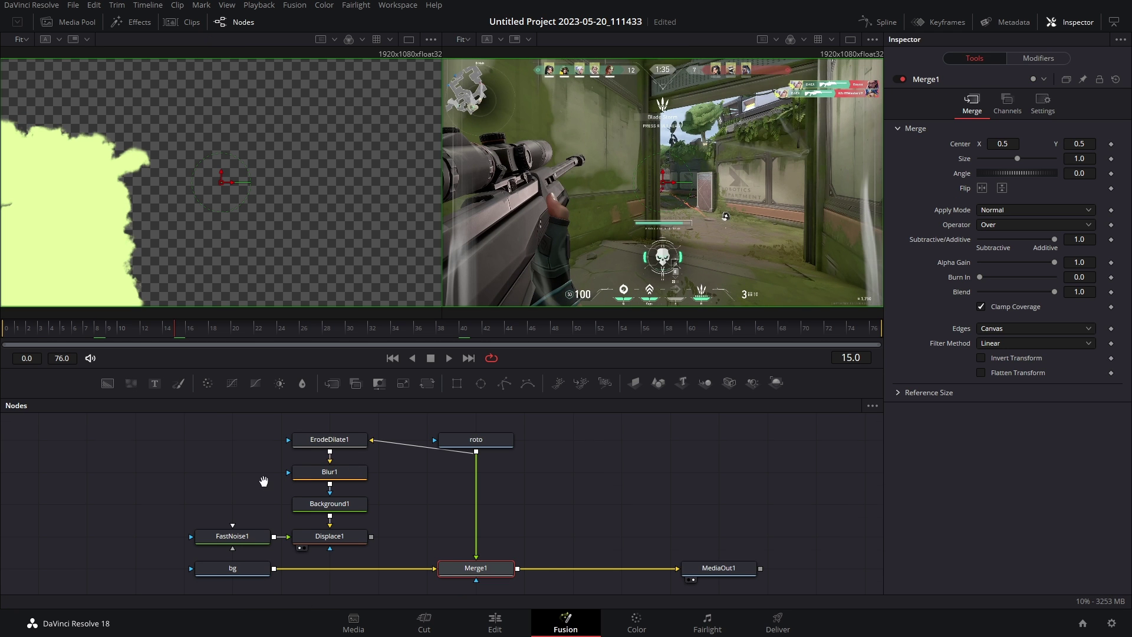
# - Move the roto node and the ErodeDilate1-to-Displace1 branch upward to make room above Merge1
pyautogui.scroll(1, 199, 427)
pyautogui.moveTo(186, 427); pyautogui.dragTo(541, 566)
pyautogui.moveTo(341, 552); pyautogui.dragTo(354, 488)
pyautogui.scroll(2, 419, 494)
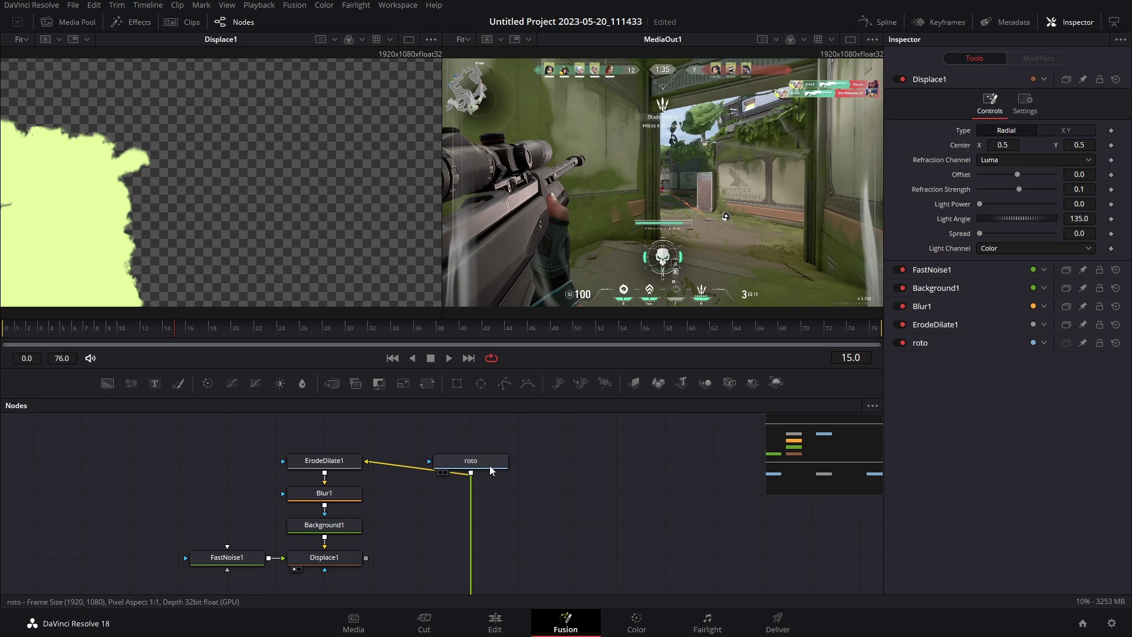
pyautogui.click(490, 465)
pyautogui.scroll(-2, 528, 467)
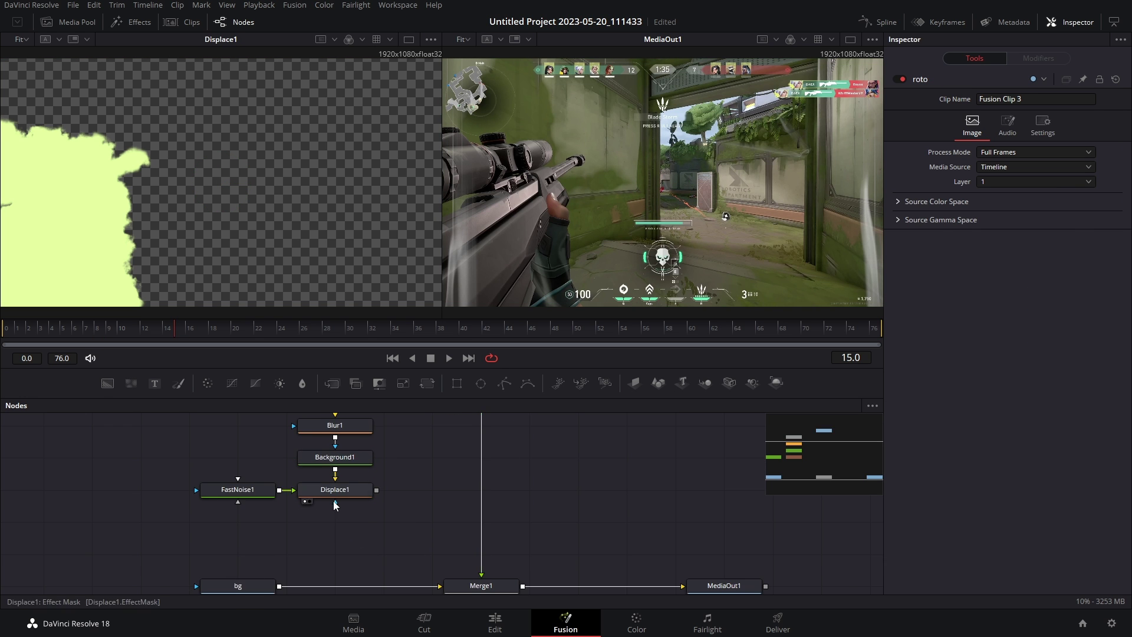
# - Add a Soft Glow node after Displace1 with a gain of 0.866 and a glow size of 100
pyautogui.click(334, 495)
pyautogui.scroll(-2, 440, 516)
pyautogui.hotkey('shift', 'space')
pyautogui.write('soft')
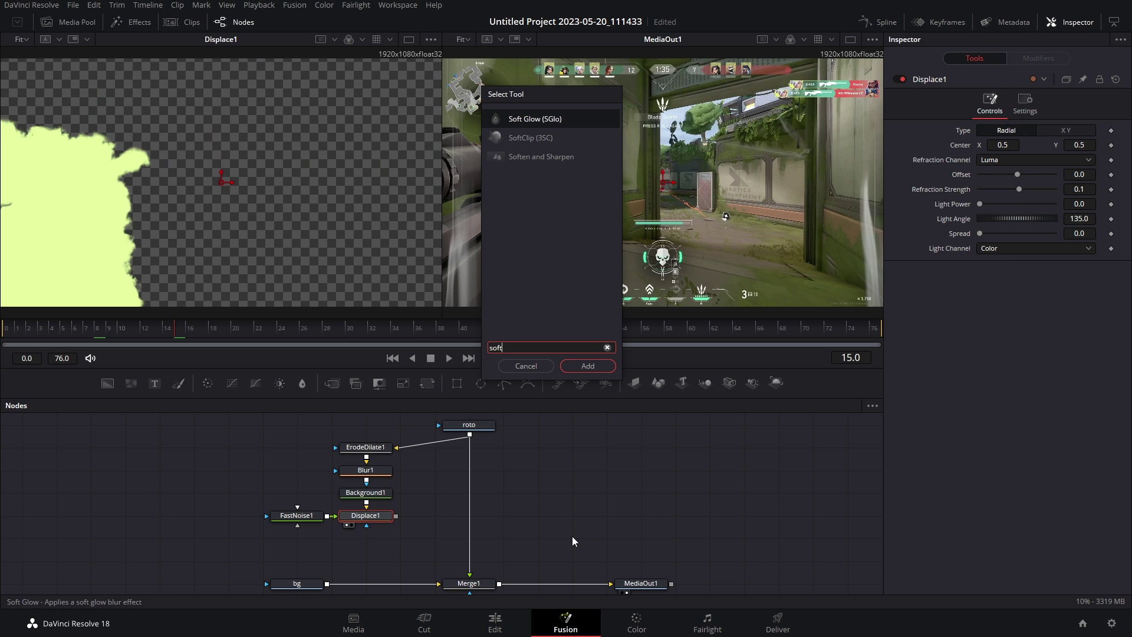
pyautogui.press('Return')
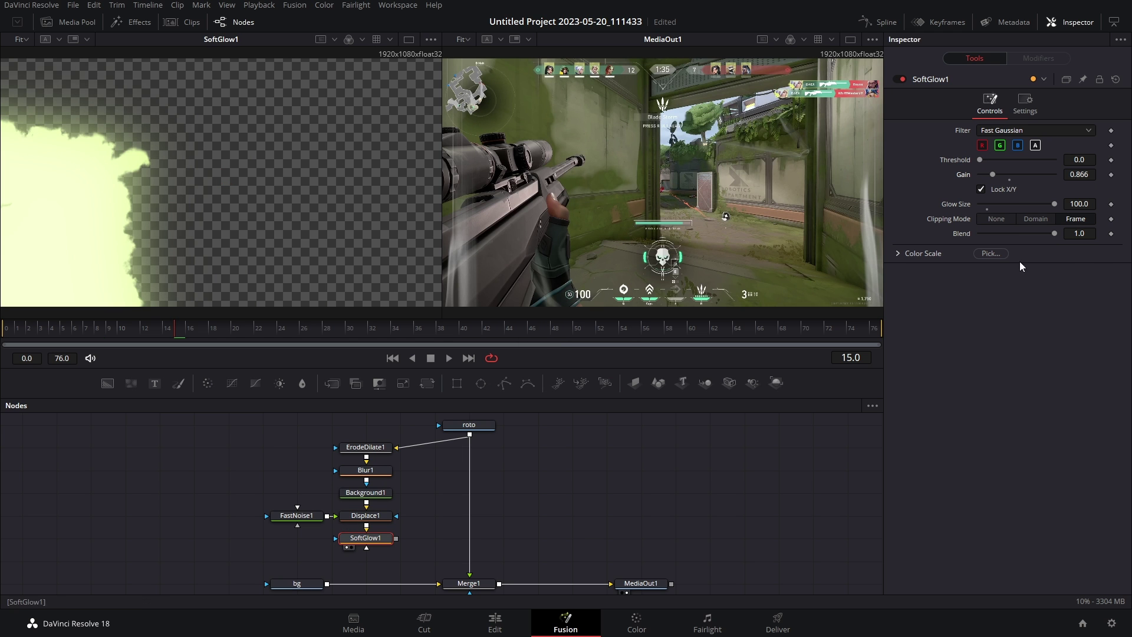
# - Copy SoftGlow1, paste it as an instance chained after the original, and deinstance the copy's gain
pyautogui.rightClick(368, 543)
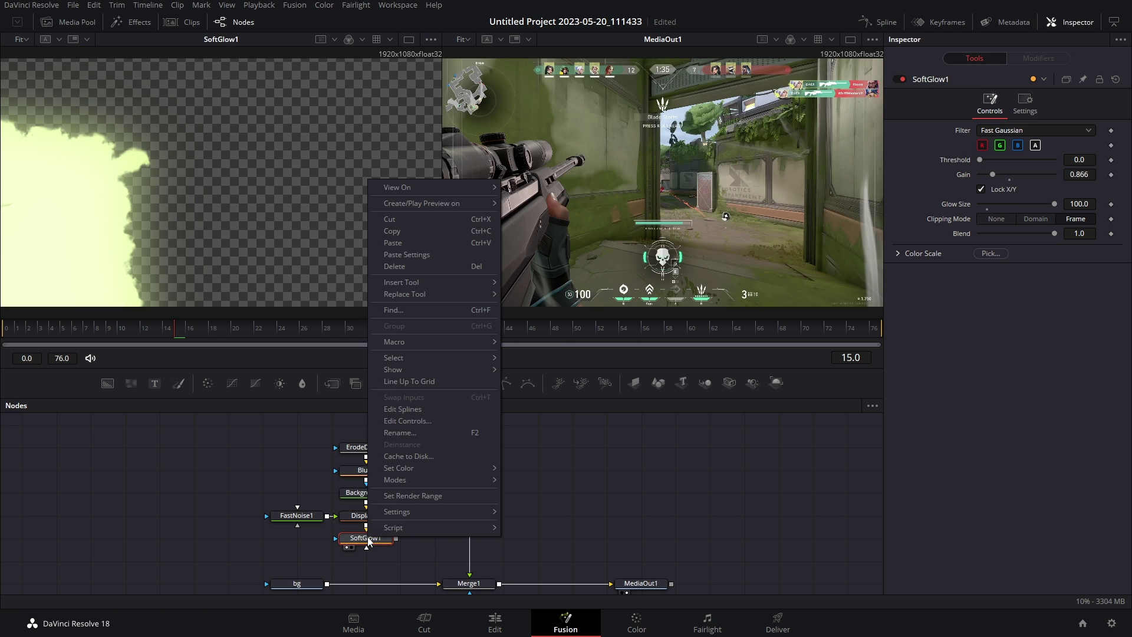
pyautogui.click(411, 235)
pyautogui.rightClick(401, 553)
pyautogui.click(421, 543)
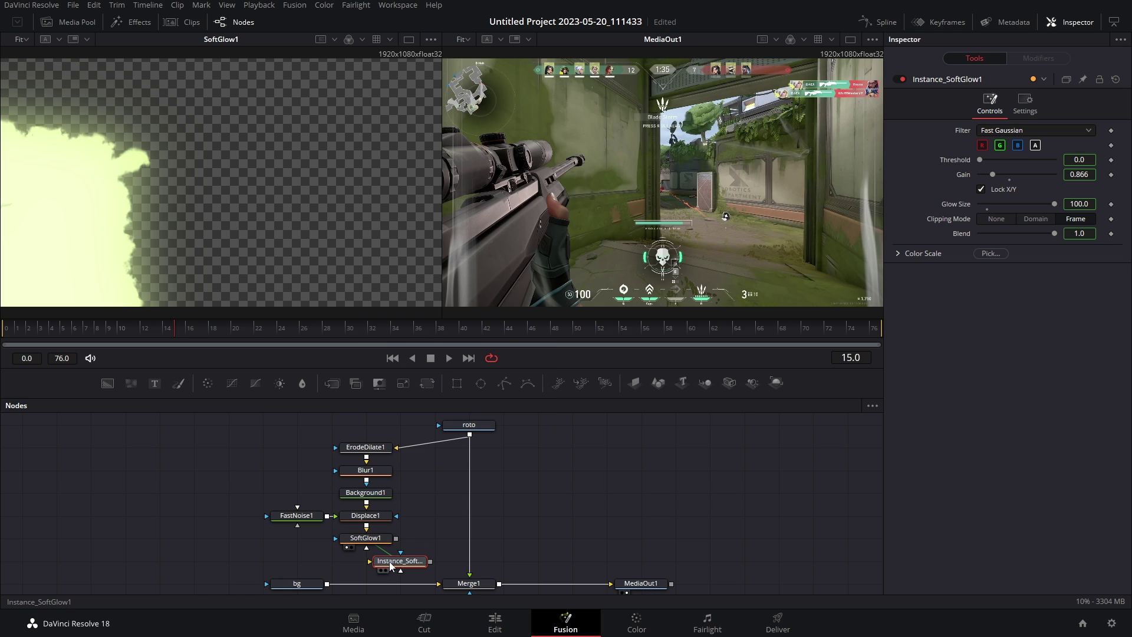
pyautogui.rightClick(963, 175)
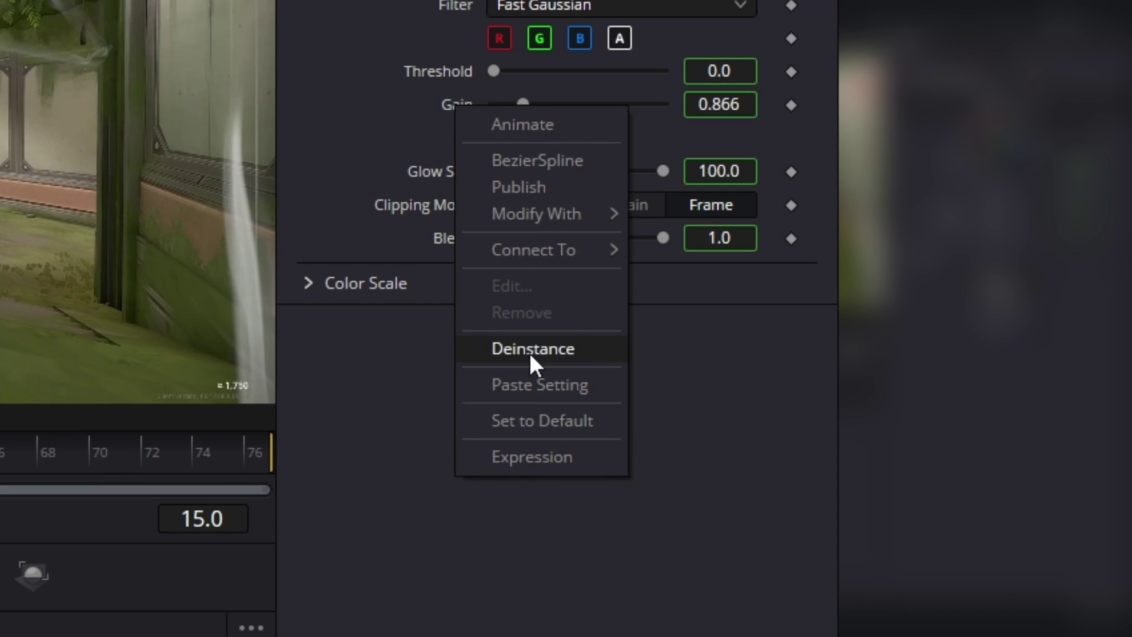
pyautogui.click(607, 338)
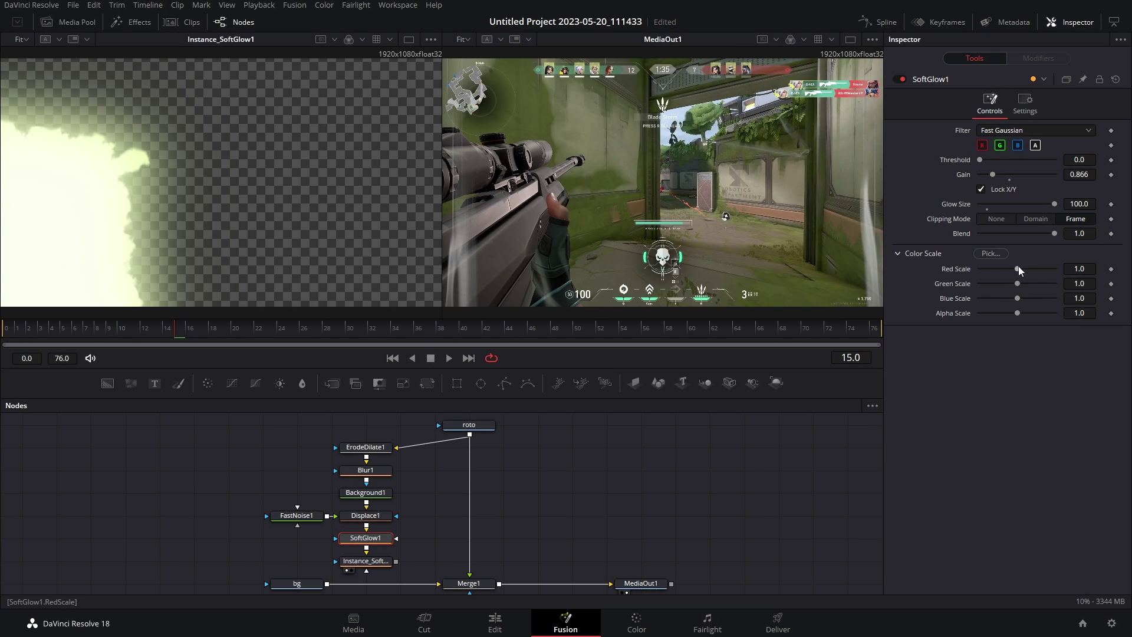
# - Tint SoftGlow1's glow by setting its red scale to 2.0, green scale to 0.945 and blue scale to 0.819
pyautogui.moveTo(1123, 285); pyautogui.dragTo(1131, 286)
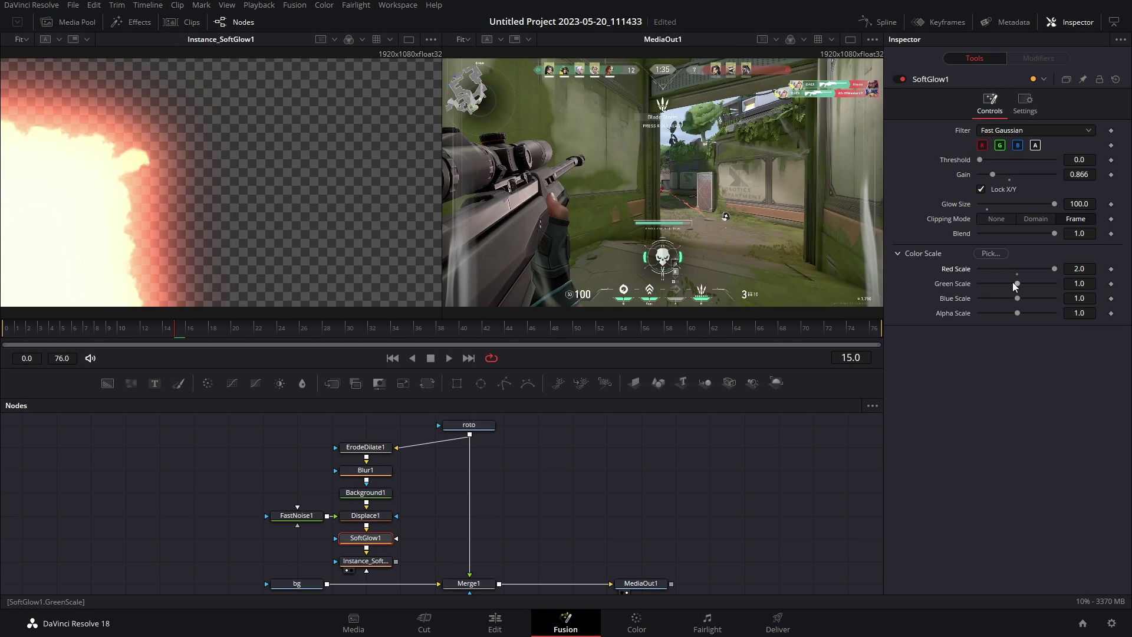
pyautogui.moveTo(1017, 284); pyautogui.dragTo(1004, 284)
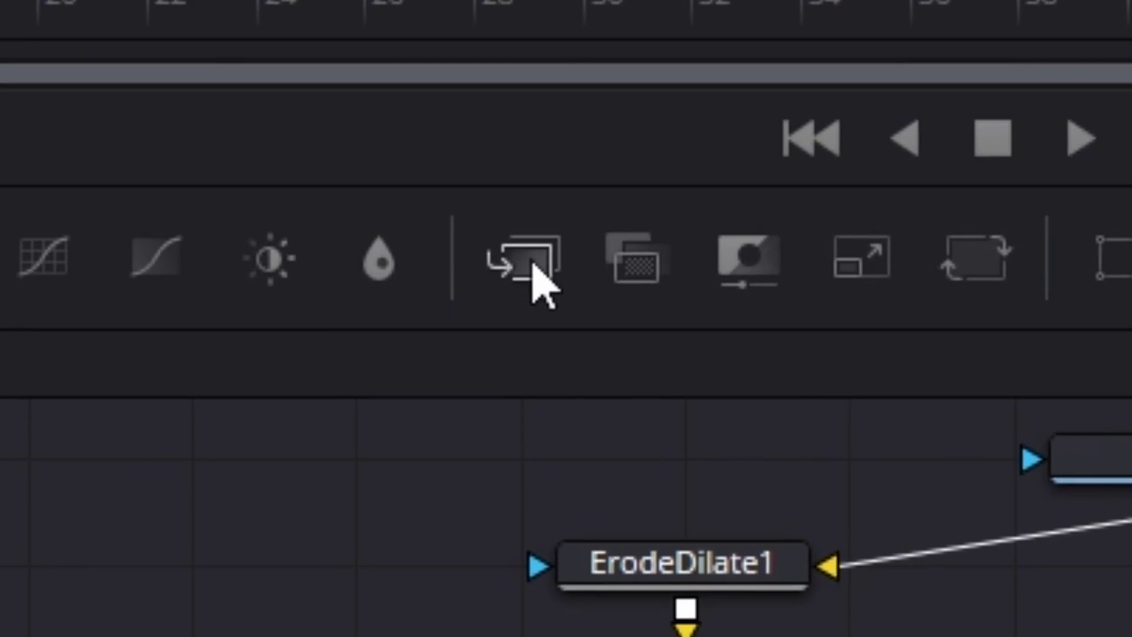
# - Insert a Merge node between roto and Merge1, connect the instanced glow to it, and swap its inputs so the weapon lies over the glow
pyautogui.moveTo(335, 387); pyautogui.dragTo(462, 552)
pyautogui.moveTo(539, 292); pyautogui.dragTo(569, 321)
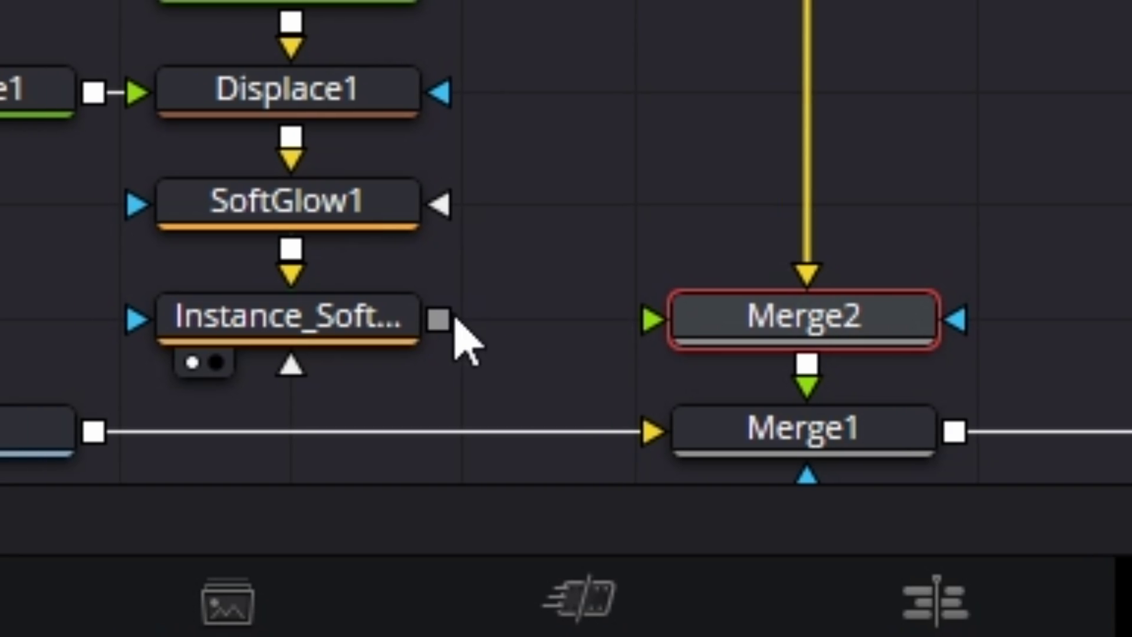
pyautogui.moveTo(440, 320); pyautogui.dragTo(493, 248)
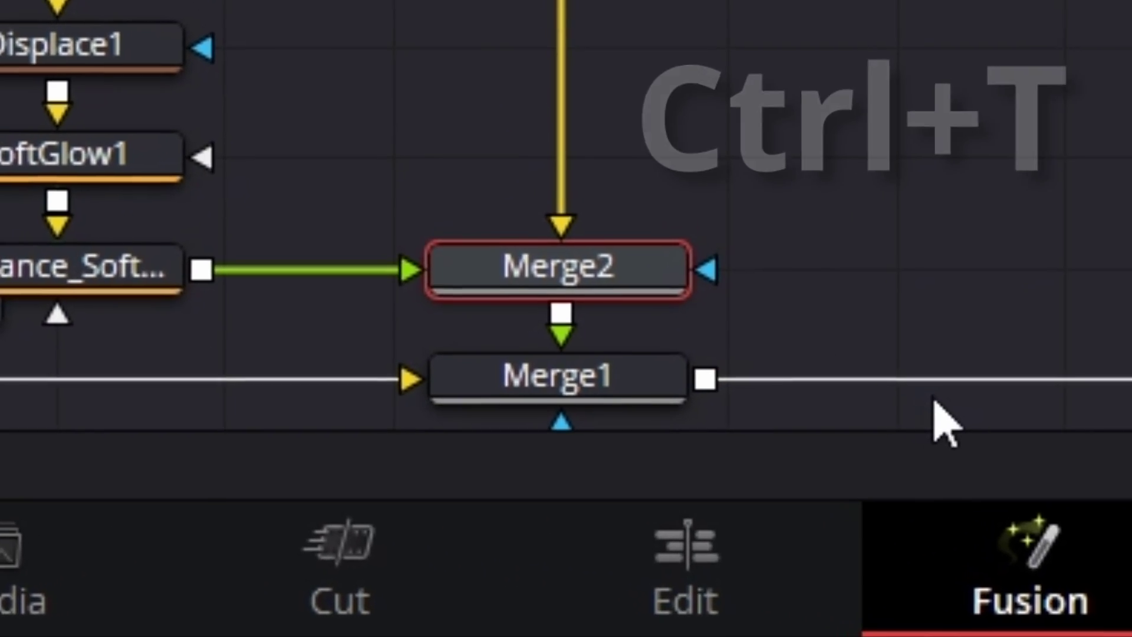
pyautogui.hotkey('ctrl', 't')
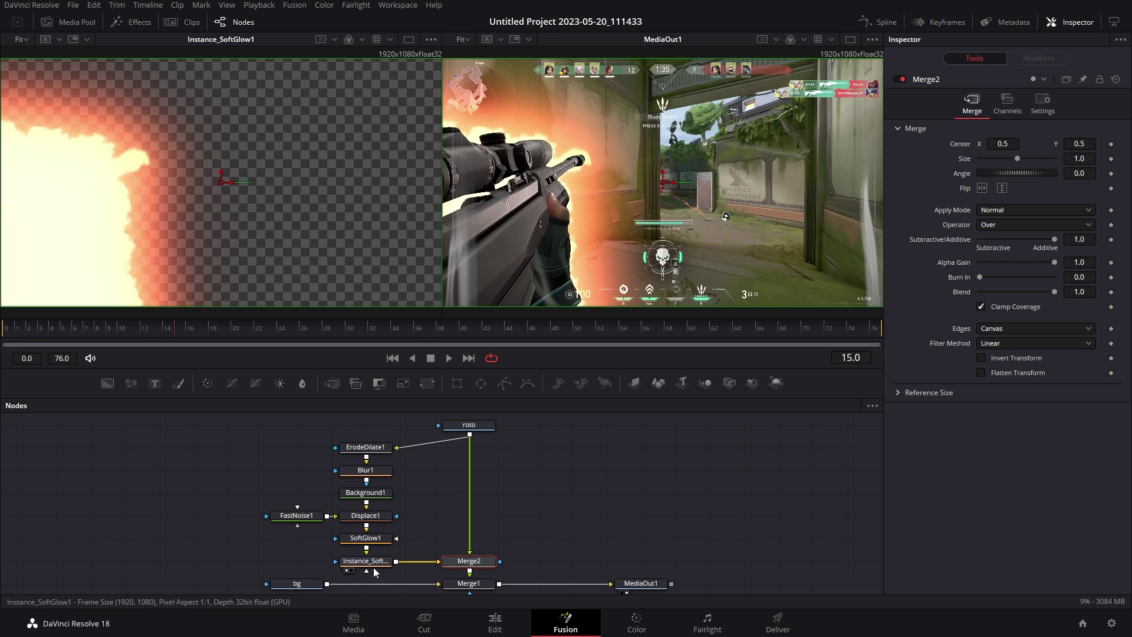
# - Lower the glow gain to 0.827 on SoftGlow1 and 0.472 on Instance_SoftGlow1
pyautogui.click(368, 539)
pyautogui.moveTo(996, 173); pyautogui.dragTo(988, 174)
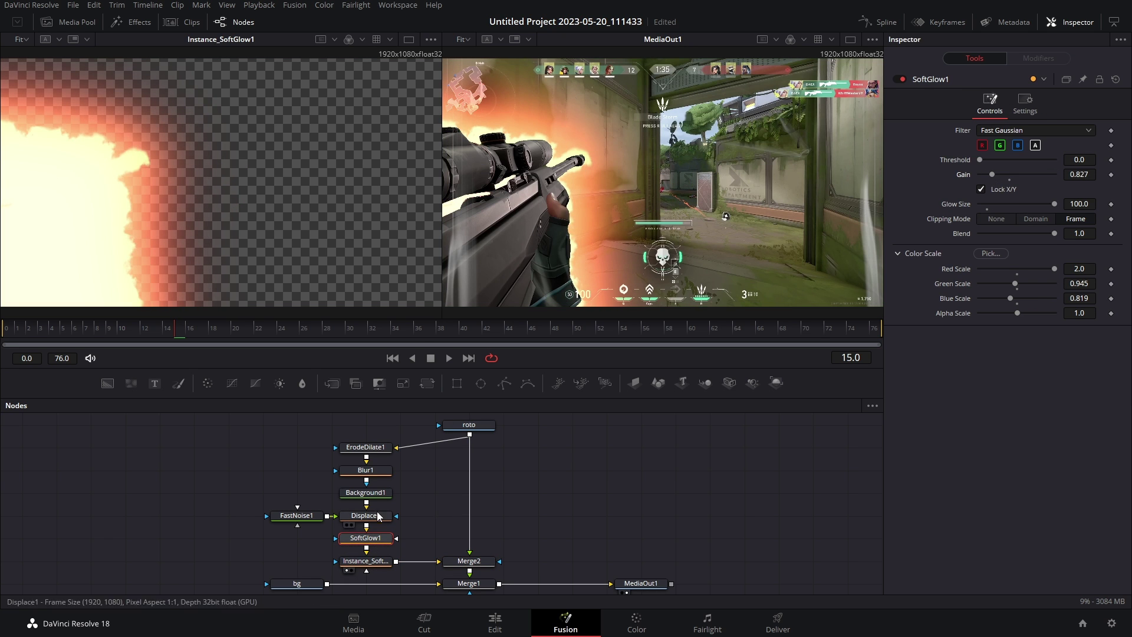
pyautogui.click(376, 563)
pyautogui.moveTo(997, 176); pyautogui.dragTo(987, 175)
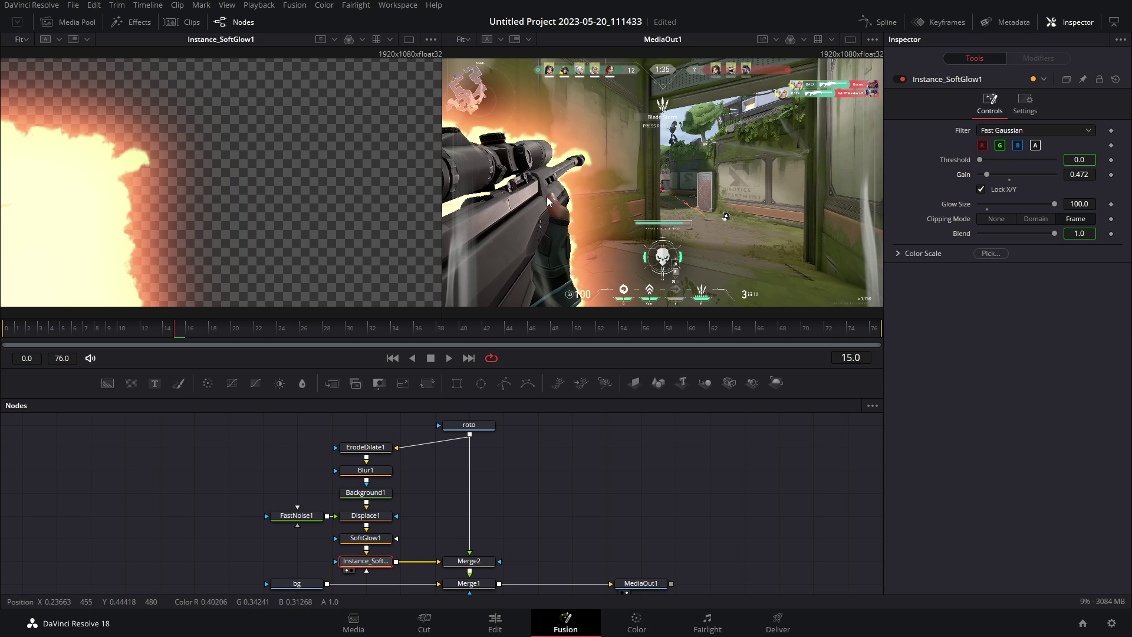
# - Raise FastNoise1's contrast to 4.81 and reduce ErodeDilate1's amount to 0.0062
pyautogui.click(297, 519)
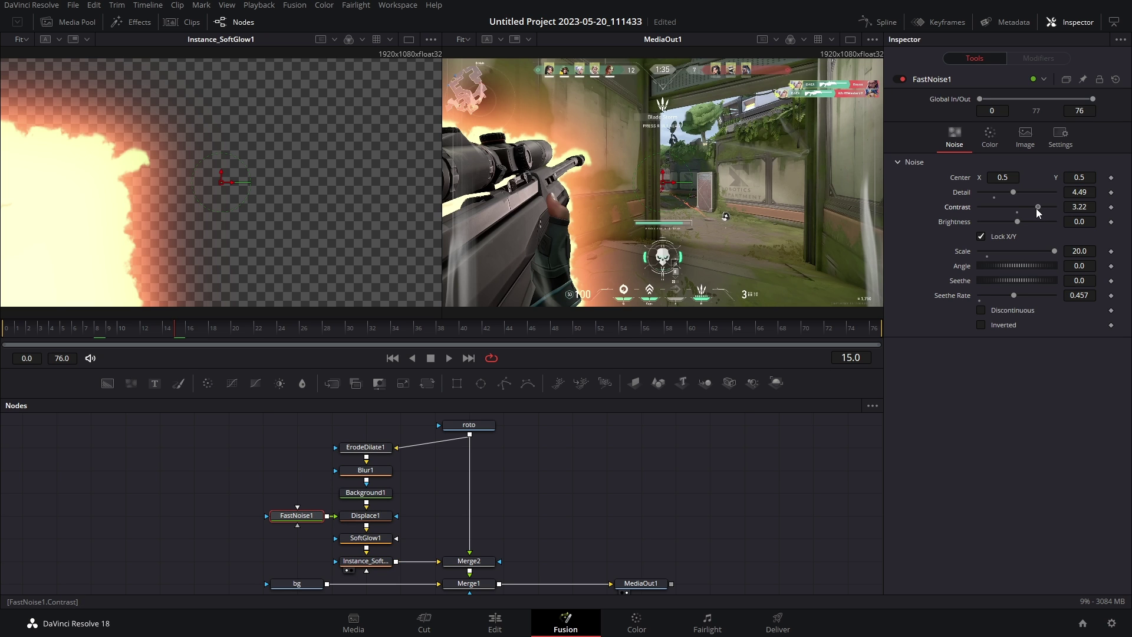
pyautogui.moveTo(1035, 208)
pyautogui.mouseDown()
pyautogui.moveTo(1007, 211)
pyautogui.moveTo(1044, 207)
pyautogui.mouseUp()
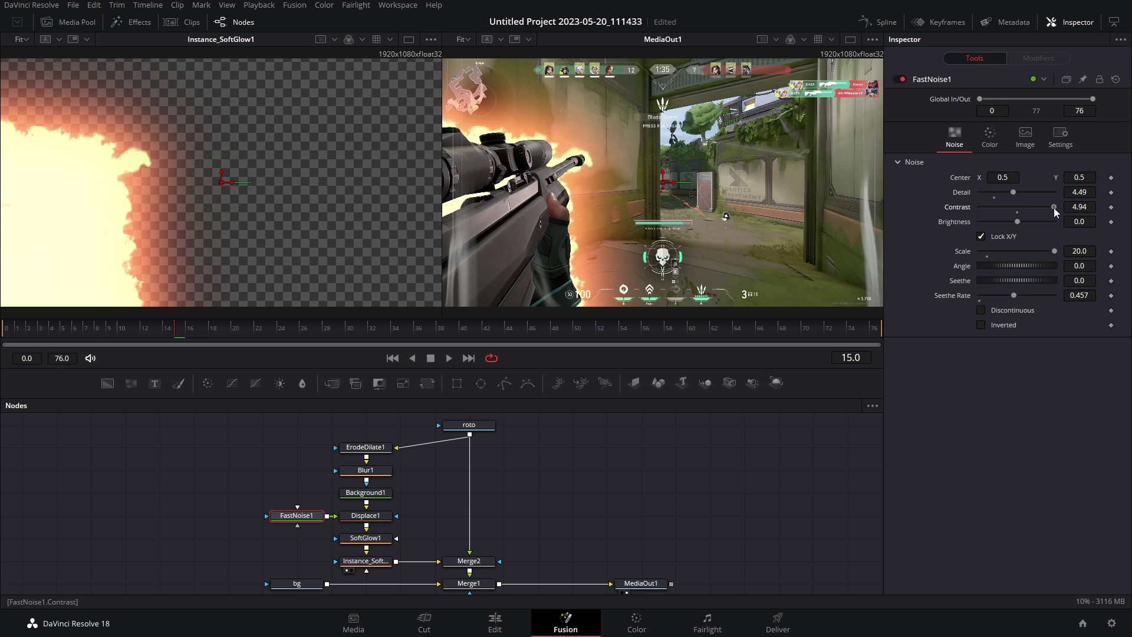
pyautogui.click(366, 447)
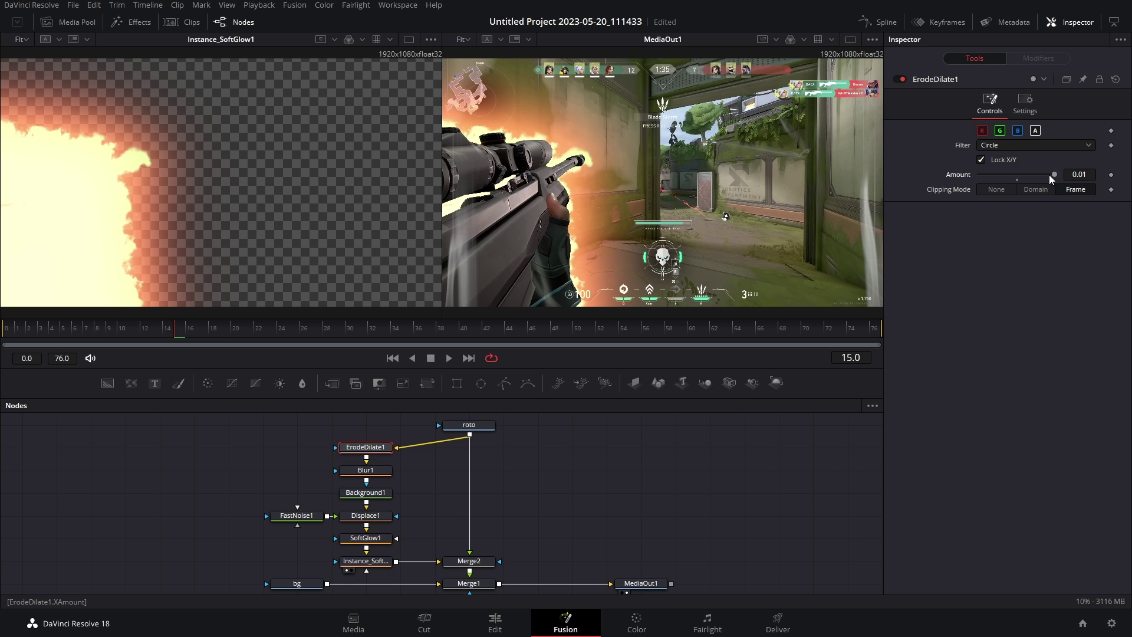
pyautogui.moveTo(1054, 174); pyautogui.dragTo(1040, 175)
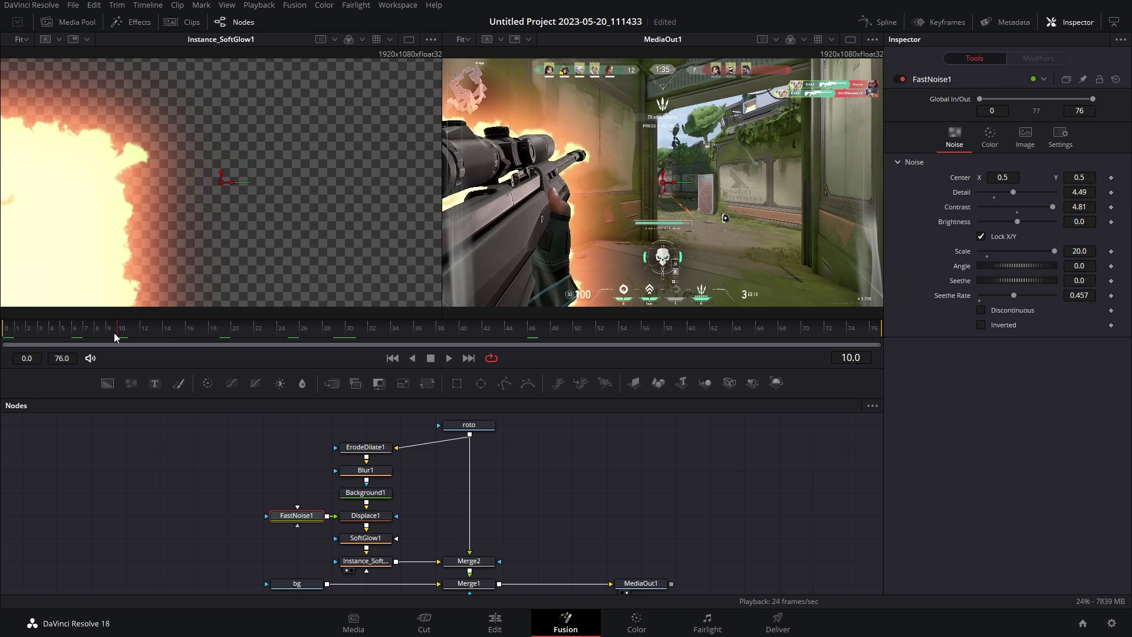
# - Return to the start of the clip and play back the glow effect
pyautogui.moveTo(114, 333); pyautogui.dragTo(2, 335)
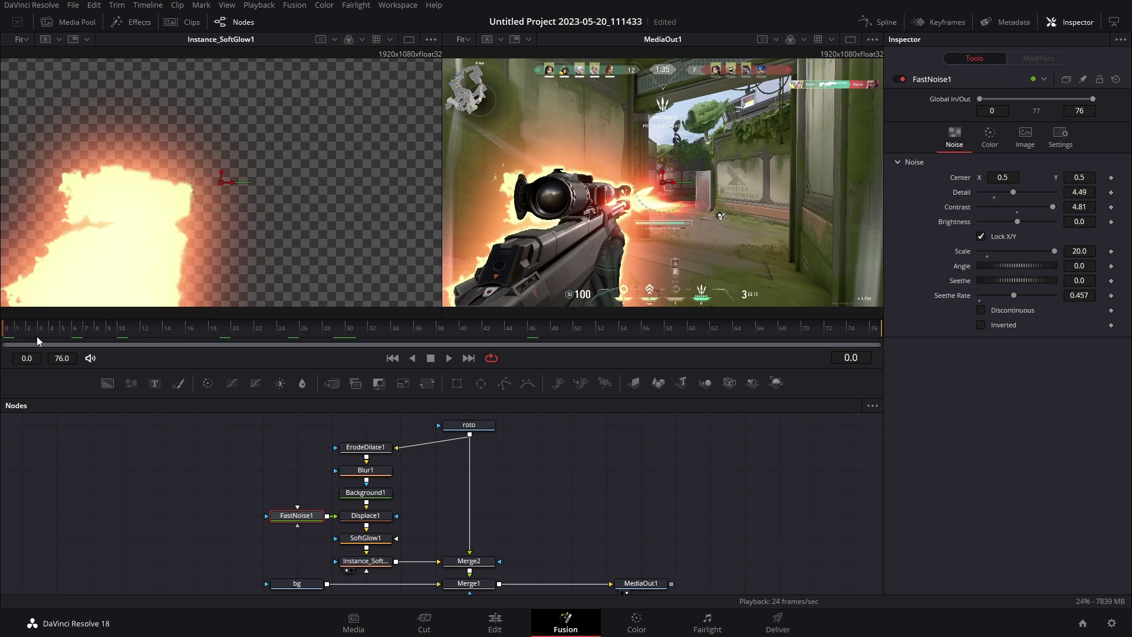
pyautogui.click(450, 358)
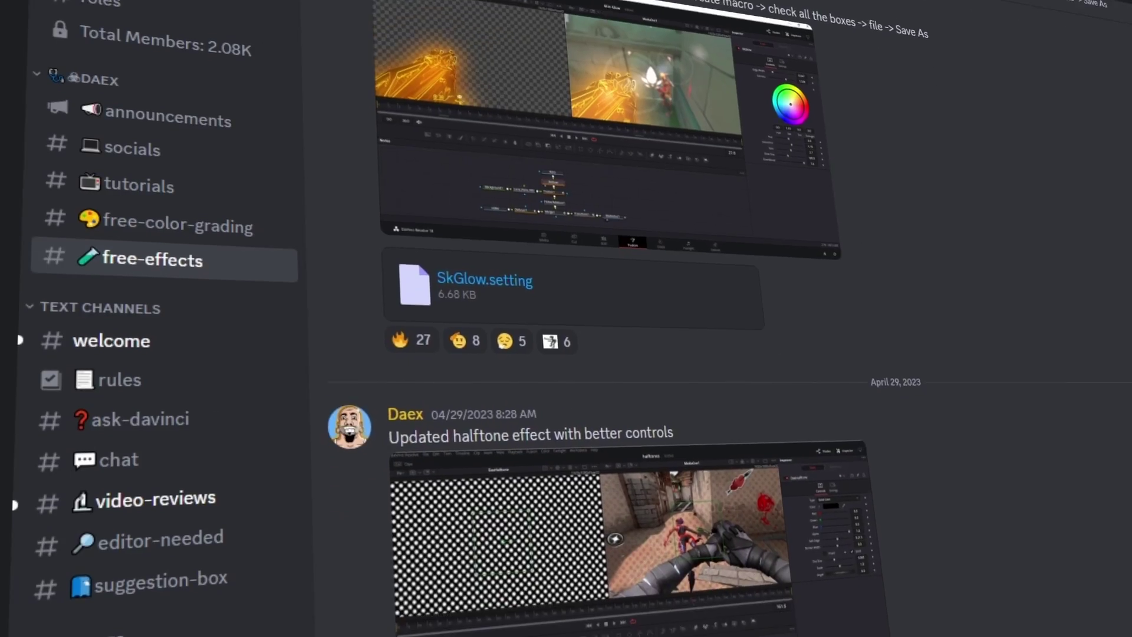
# - Switch to Discord and browse the shared effect files in the free-effects channel
pyautogui.scroll(-7, 716, 318)
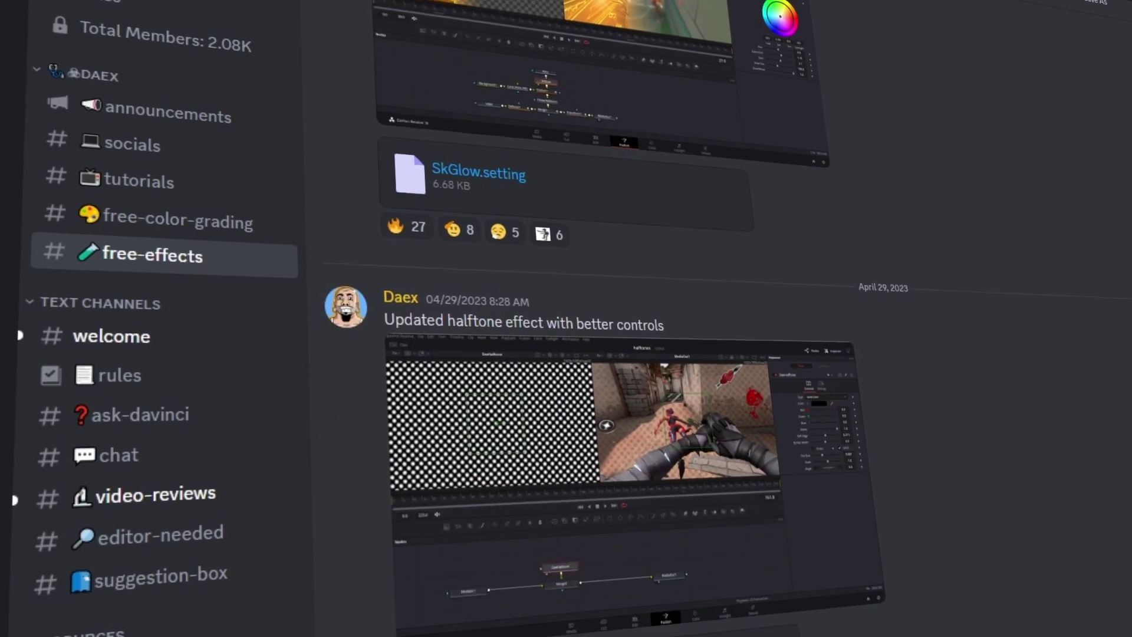
pyautogui.scroll(-10, 625, 354)
pyautogui.scroll(-10, 625, 354)
pyautogui.scroll(-10, 625, 354)
pyautogui.scroll(-10, 626, 354)
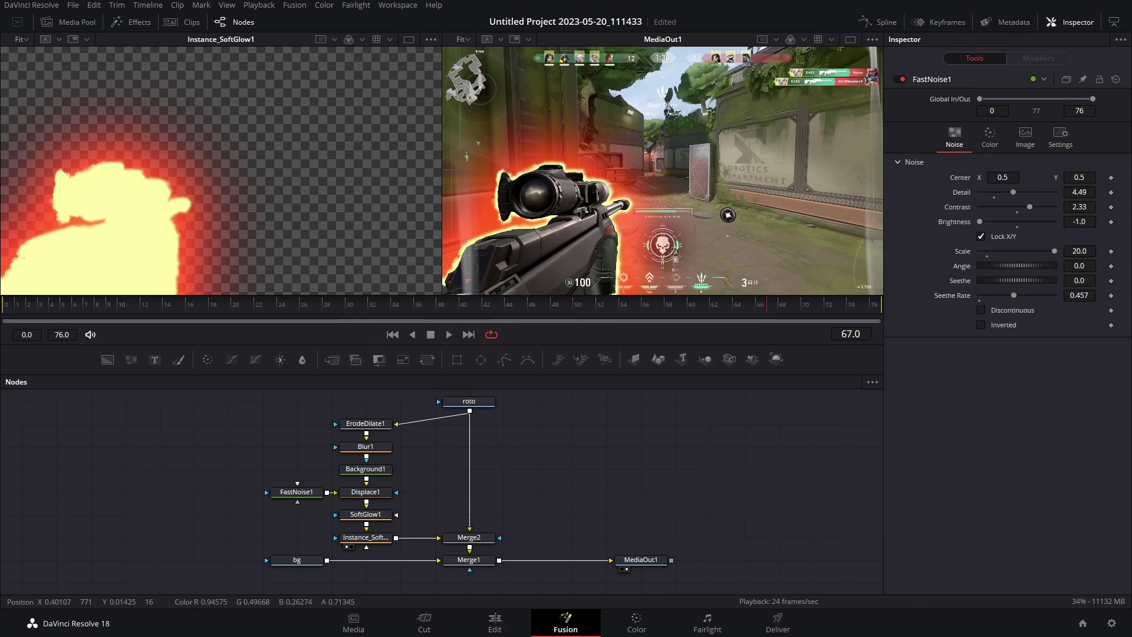
# - Insert Light Wrap.setting from the Effects folder between roto and Merge2, and connect Instance_SoftGlow1's output to its free input
pyautogui.click(213, 625)
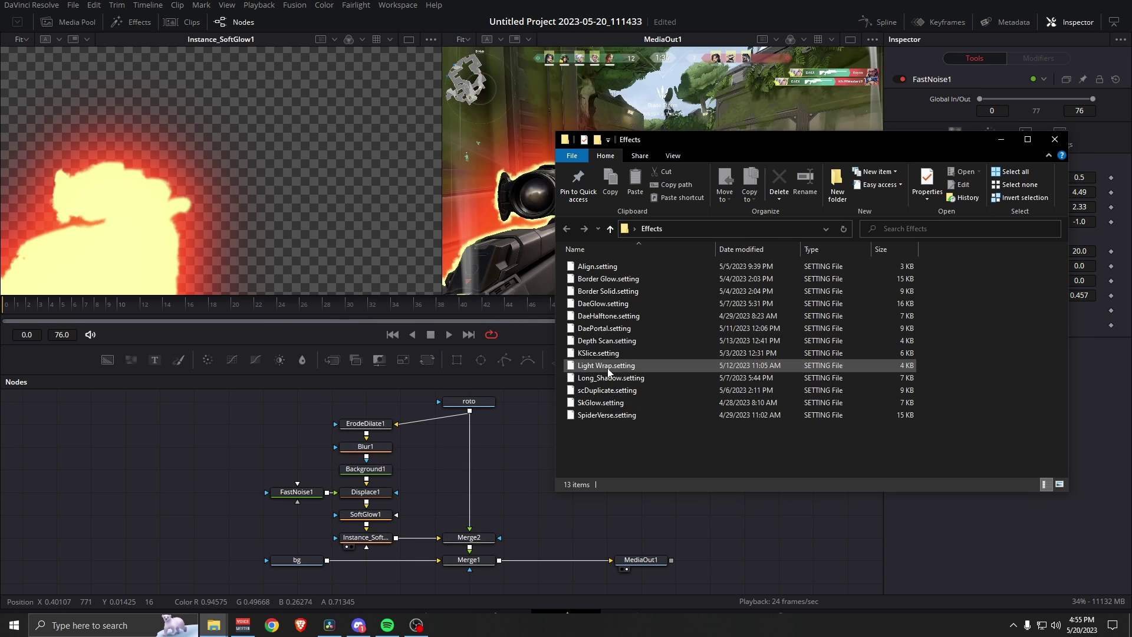
pyautogui.moveTo(606, 365); pyautogui.dragTo(473, 495)
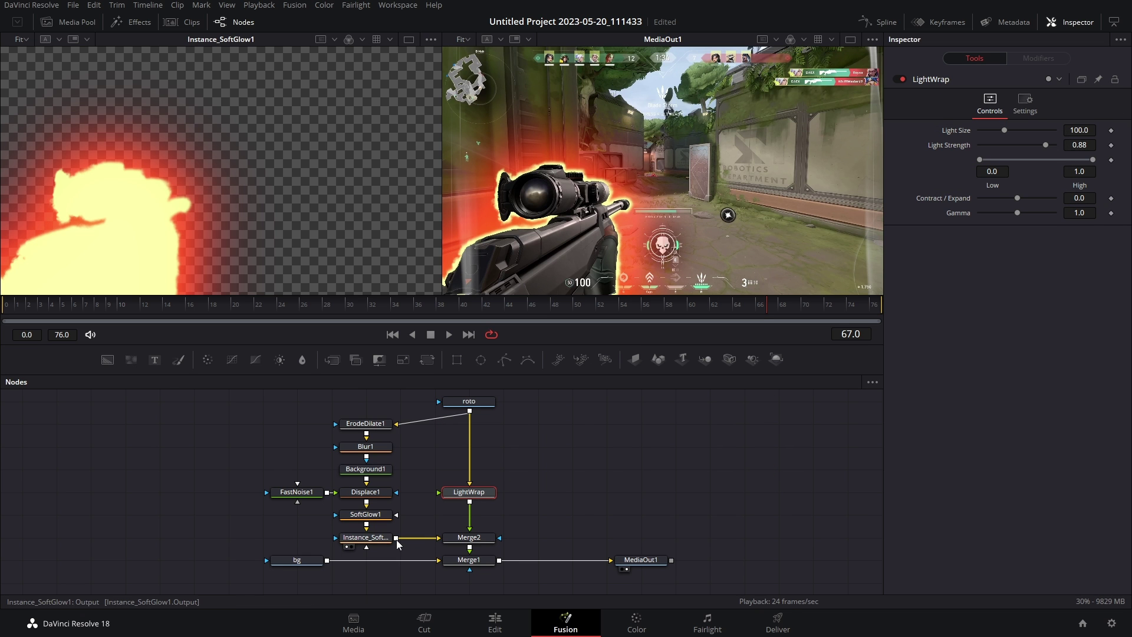
pyautogui.moveTo(396, 538); pyautogui.dragTo(442, 497)
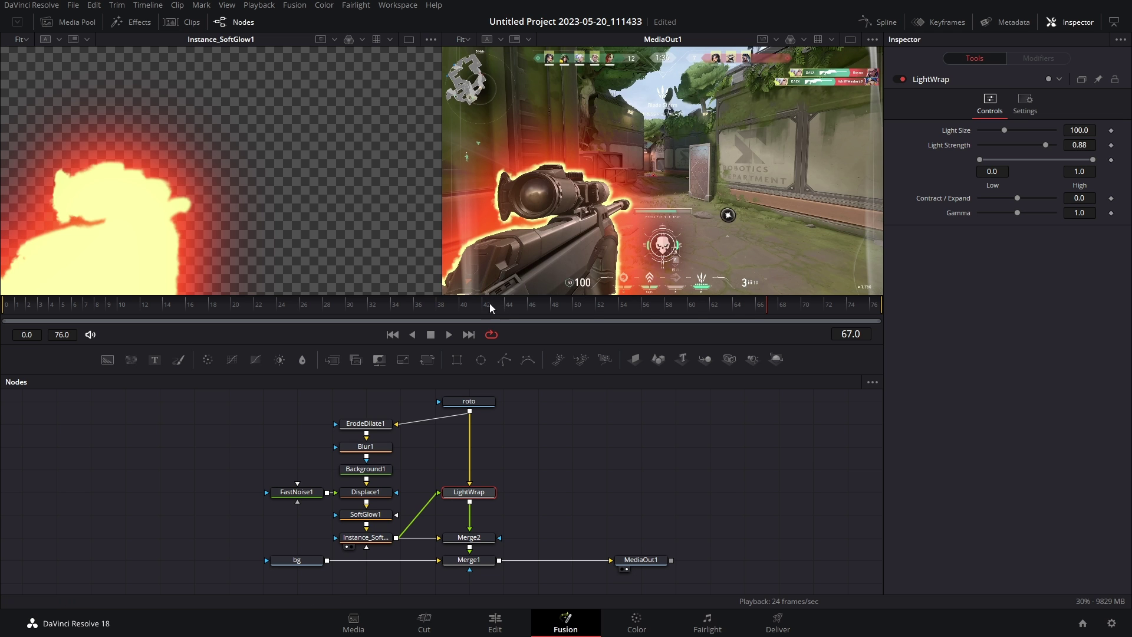
# - Set LightWrap's light size to 21.3 while viewing frame 53, and toggle the node to compare the result
pyautogui.moveTo(739, 307); pyautogui.dragTo(617, 307)
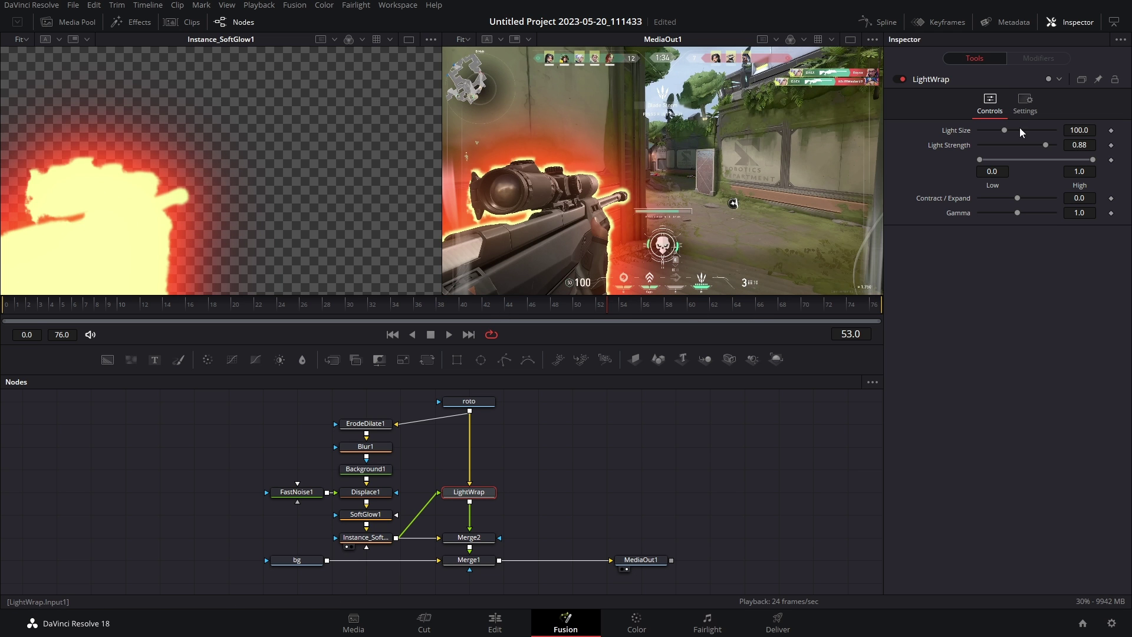
pyautogui.moveTo(1005, 131)
pyautogui.mouseDown()
pyautogui.moveTo(1056, 136)
pyautogui.moveTo(986, 134)
pyautogui.mouseUp()
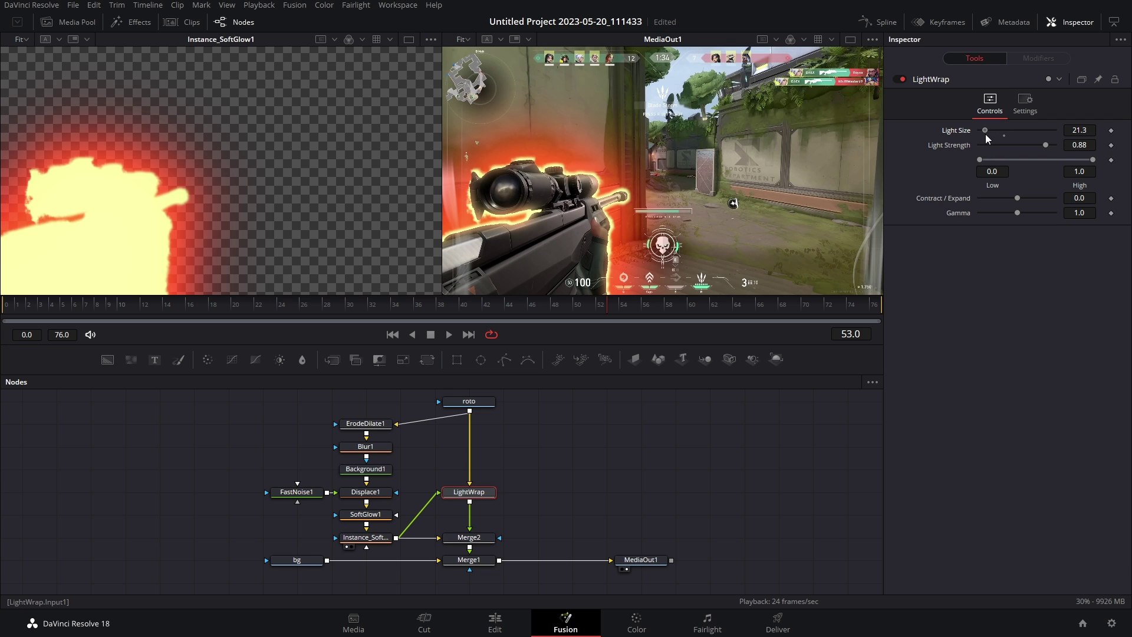
pyautogui.click(902, 78)
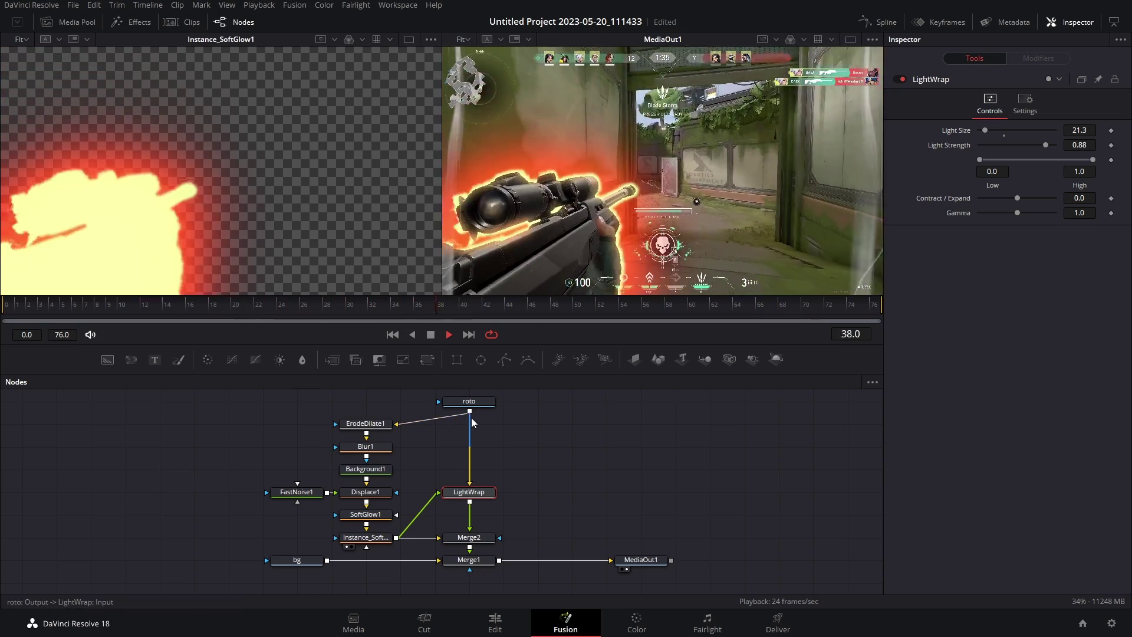
# - Add a pipe router to the connections leaving roto and move the roto node higher above it
pyautogui.scroll(1, 489, 423)
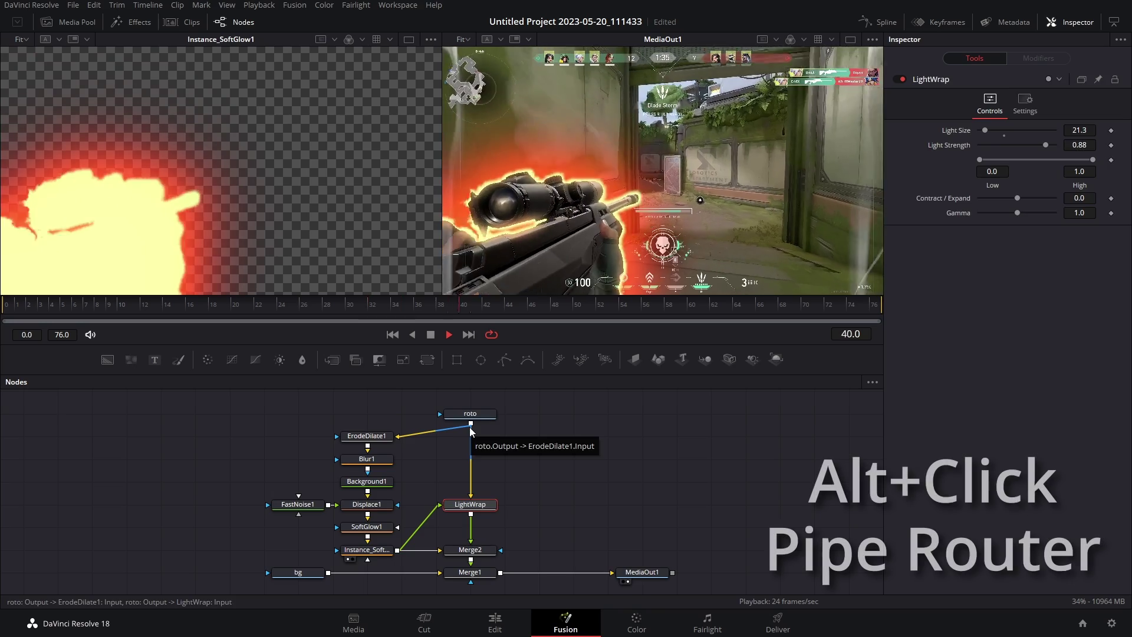
pyautogui.keyDown('alt'); pyautogui.click(470, 428); pyautogui.keyUp('alt')
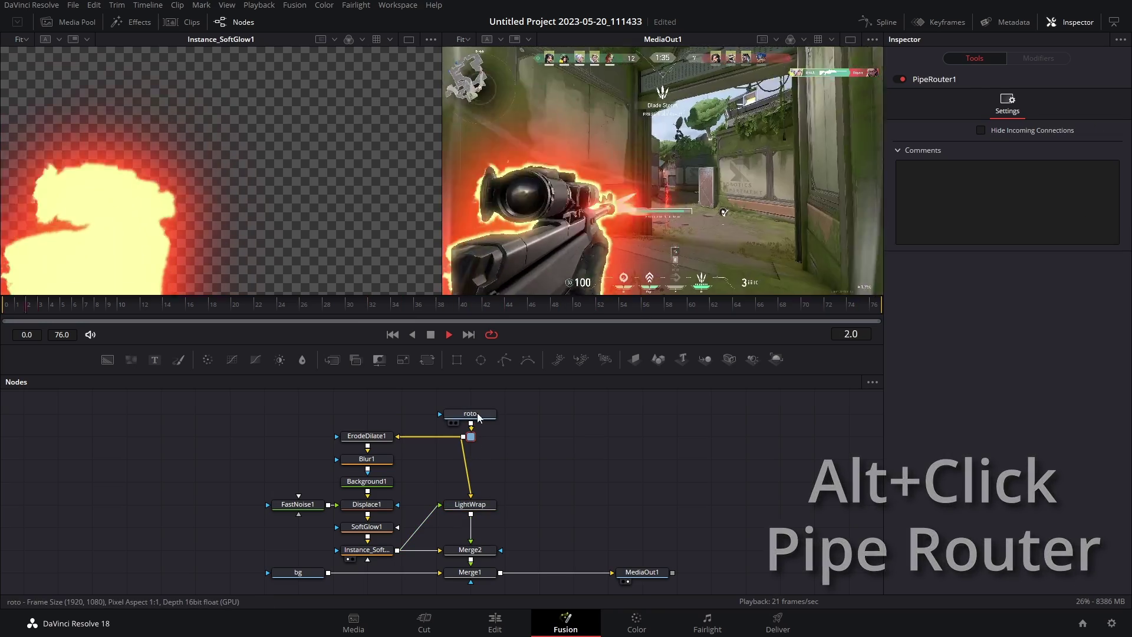
pyautogui.moveTo(470, 413); pyautogui.dragTo(472, 391)
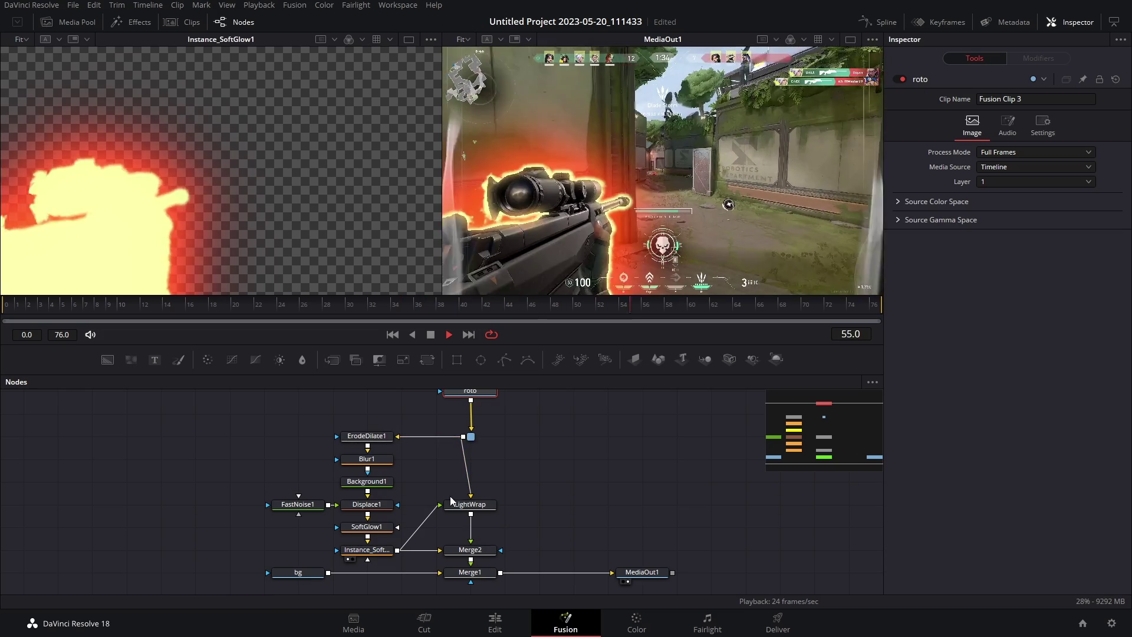
# - Select all the effect nodes from the pipe router to Merge2 and save them as a macro named Zaber
pyautogui.moveTo(219, 406); pyautogui.dragTo(540, 558)
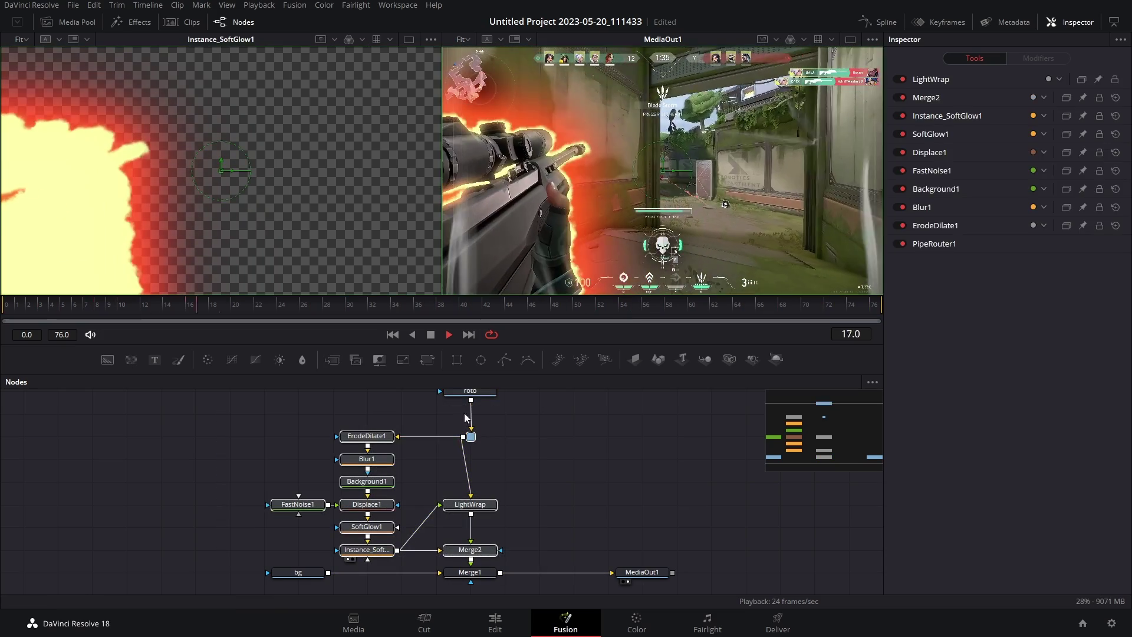
pyautogui.rightClick(481, 555)
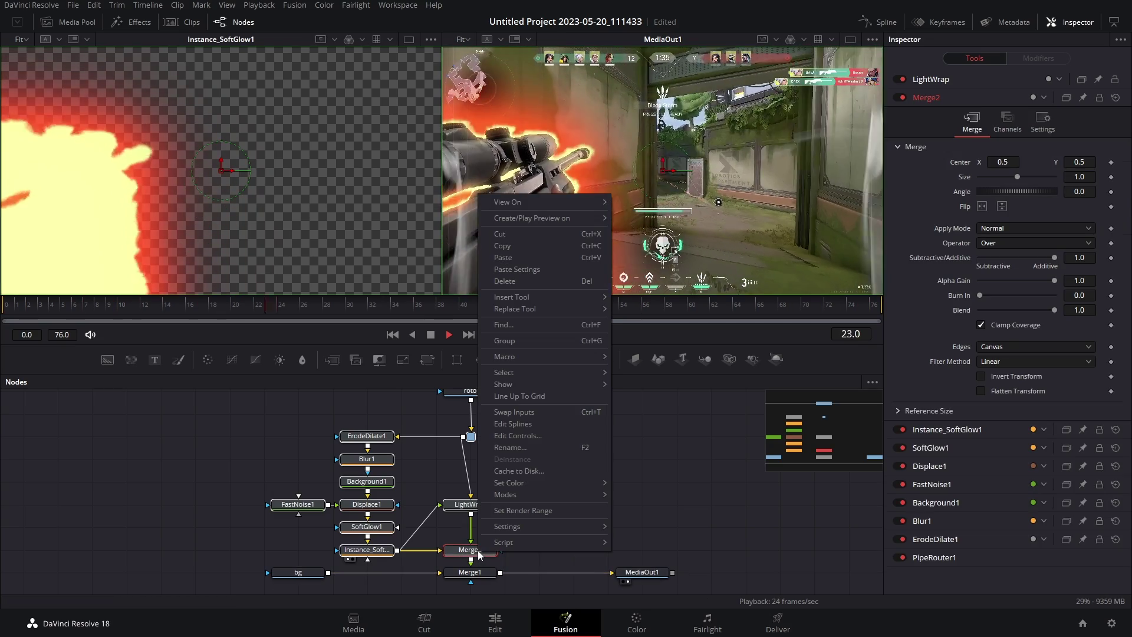
pyautogui.moveTo(555, 356)
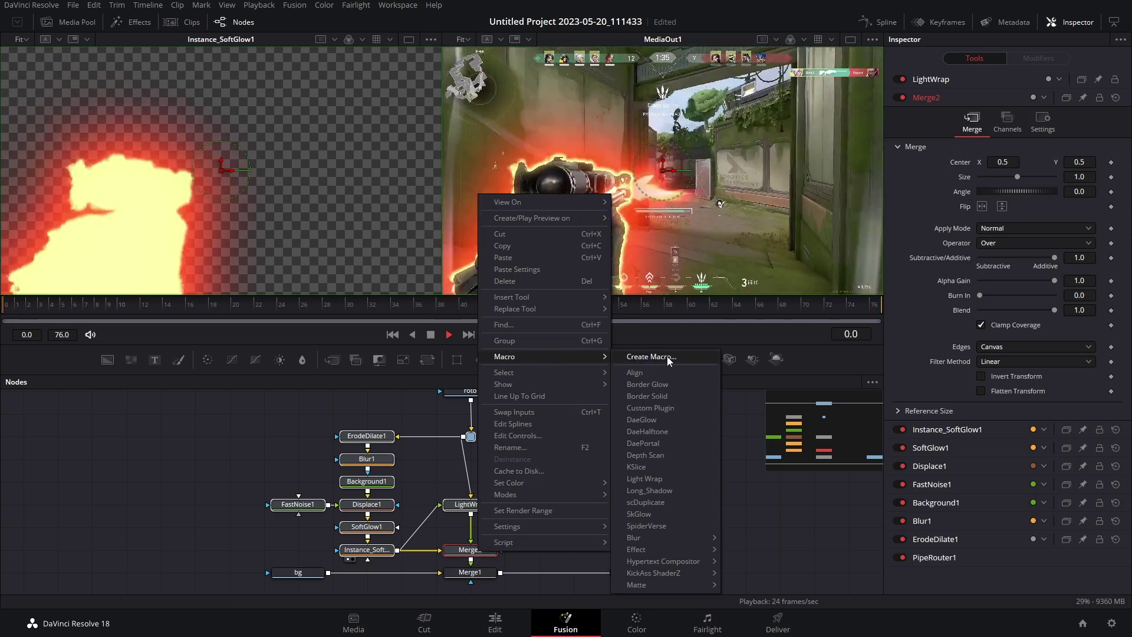
pyautogui.click(667, 356)
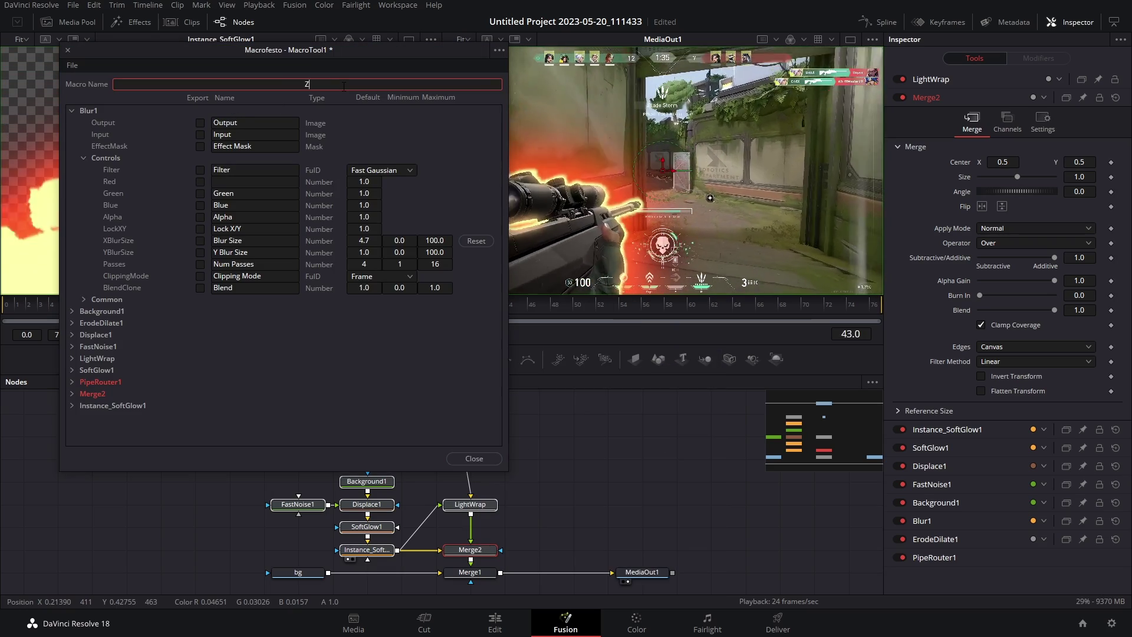
pyautogui.write('Zaber')
pyautogui.click(72, 65)
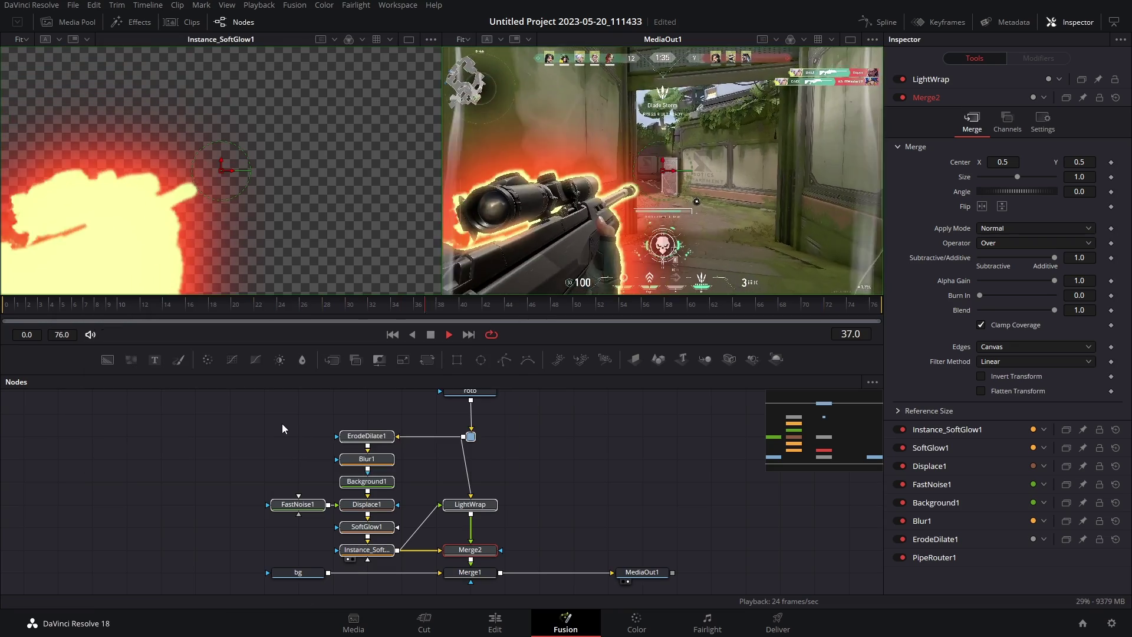
# - Delete the original effect nodes, reconnect roto directly to Merge1, and move roto closer to it
pyautogui.moveTo(281, 426); pyautogui.dragTo(519, 563)
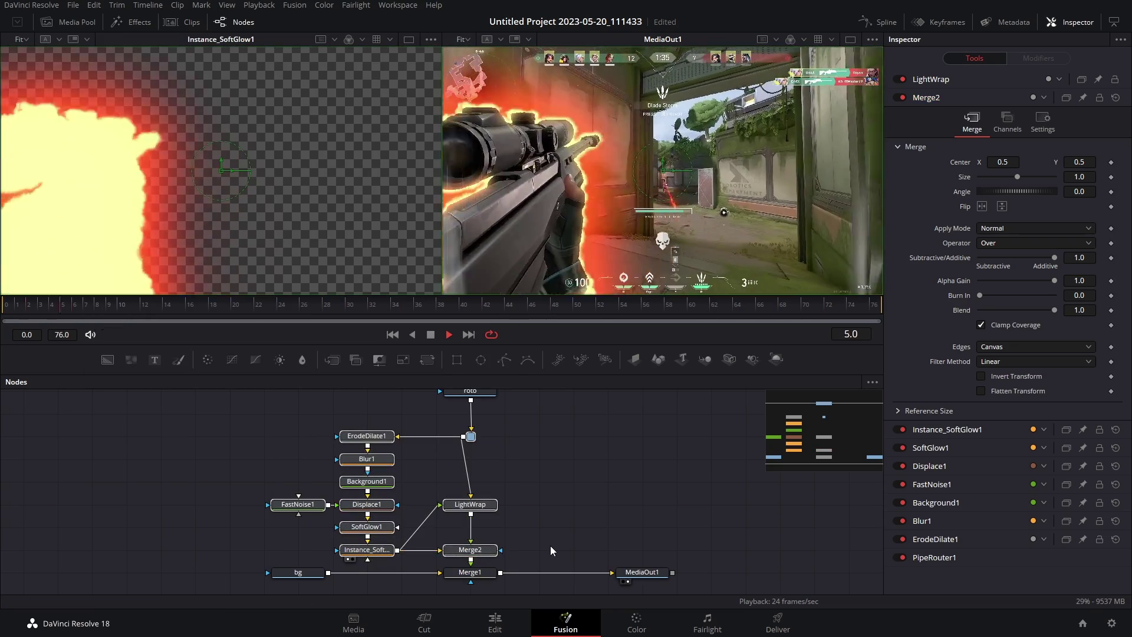
pyautogui.press('Delete')
pyautogui.moveTo(500, 391); pyautogui.dragTo(473, 575)
pyautogui.moveTo(488, 391); pyautogui.dragTo(488, 481)
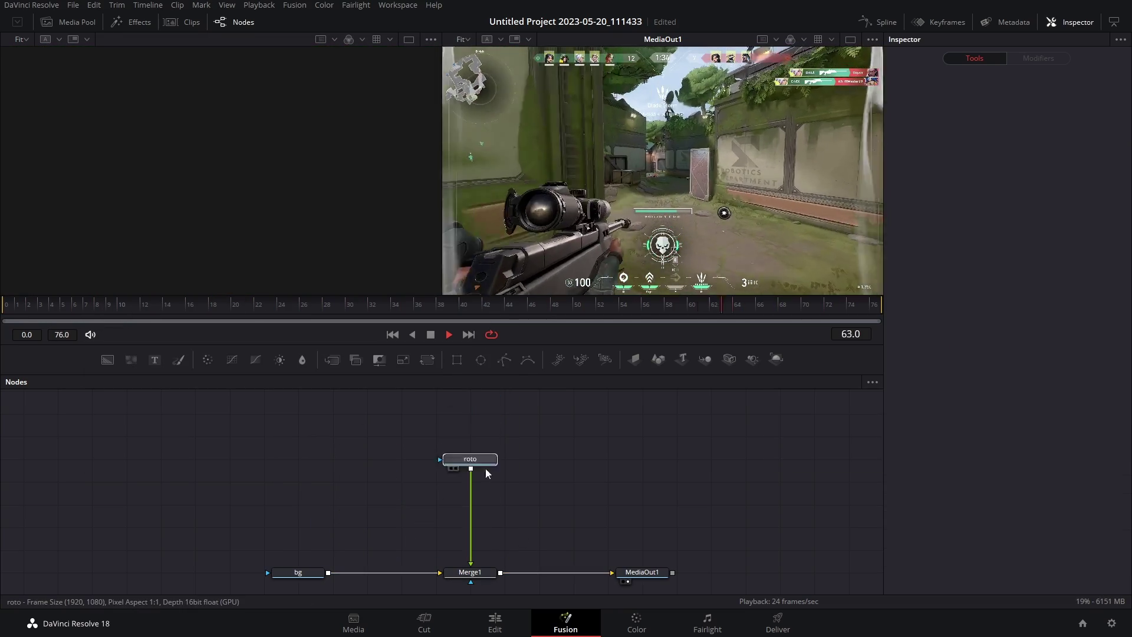
# - Add the Zaber macro between roto and Merge1
pyautogui.click(489, 485)
pyautogui.hotkey('shift', 'space')
pyautogui.write('soft')
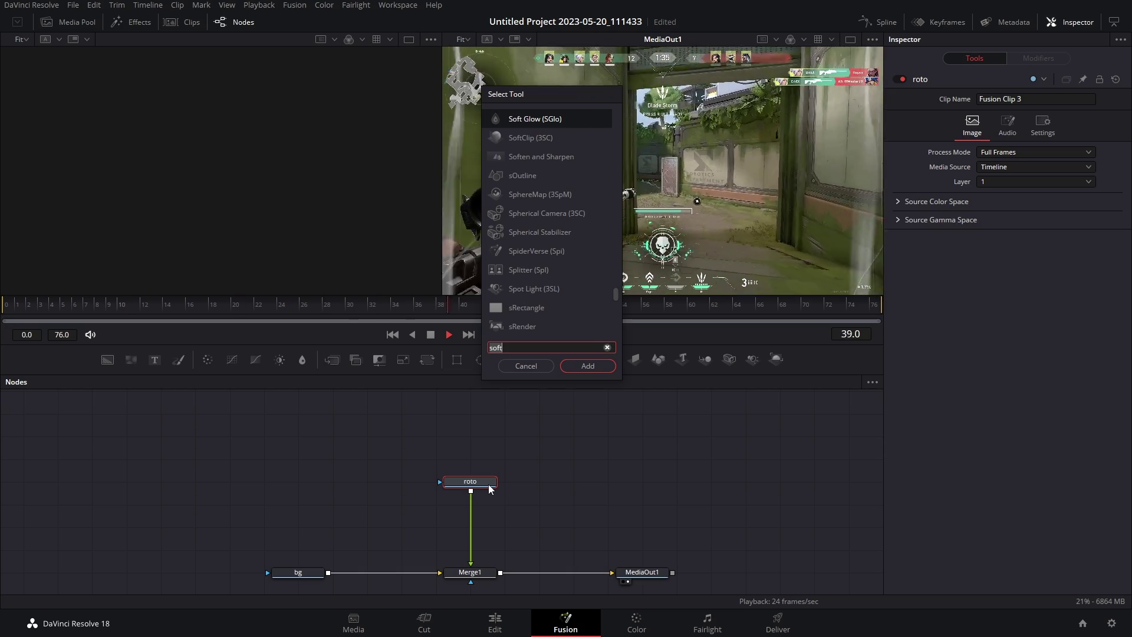
pyautogui.press('Return')
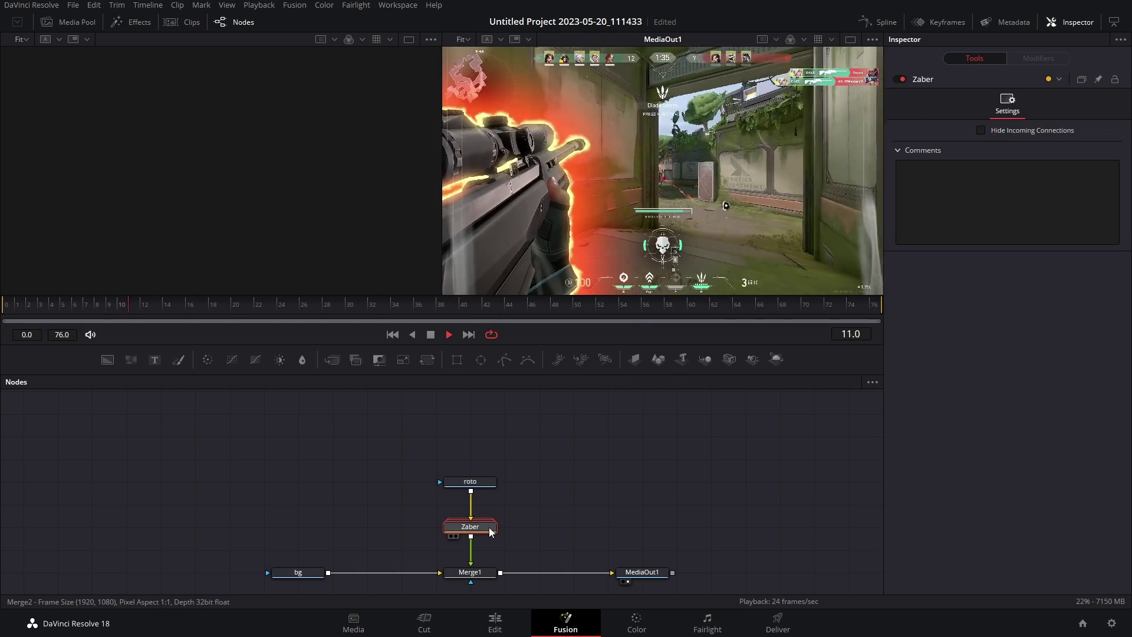
# - Expand the Zaber macro to show its internal nodes and move the group clear of the main node chain
pyautogui.click(489, 530)
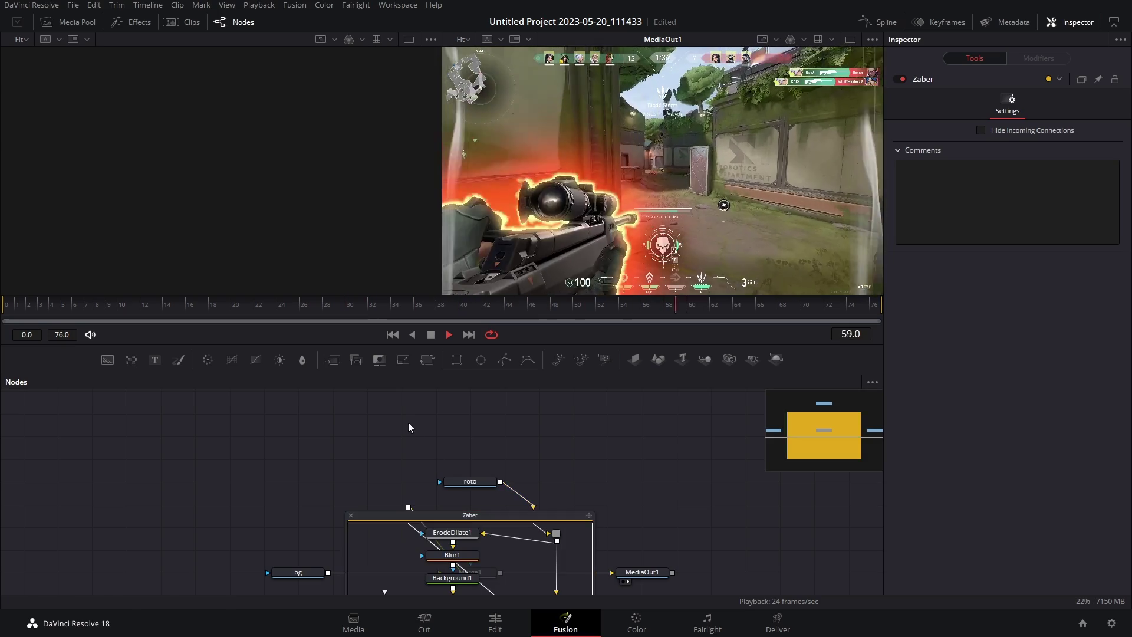
pyautogui.moveTo(477, 521); pyautogui.dragTo(251, 424)
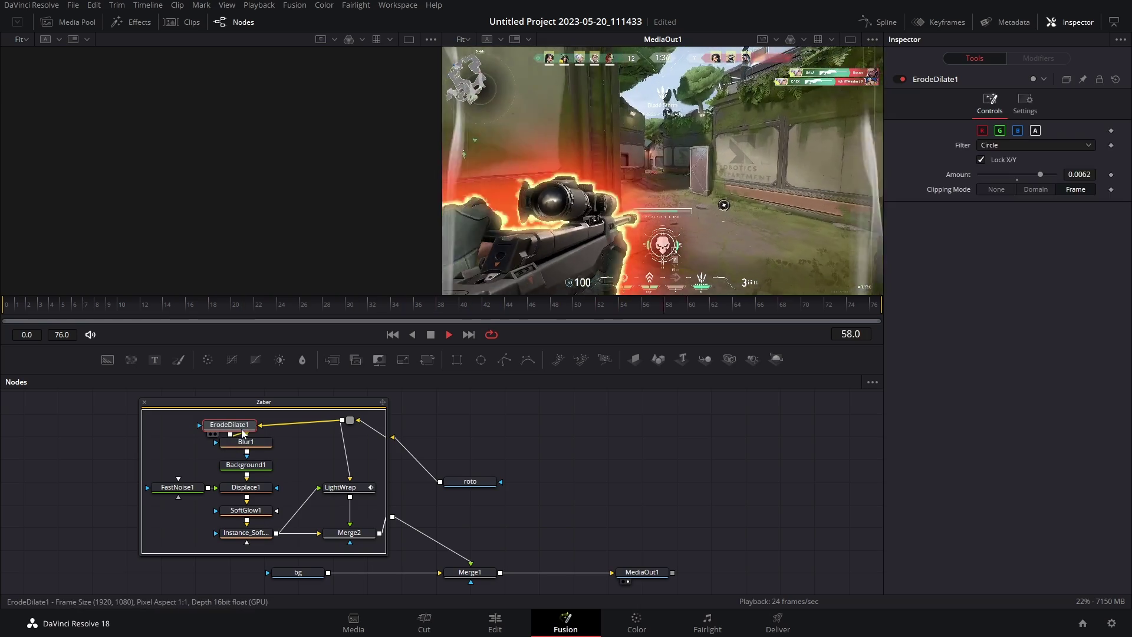